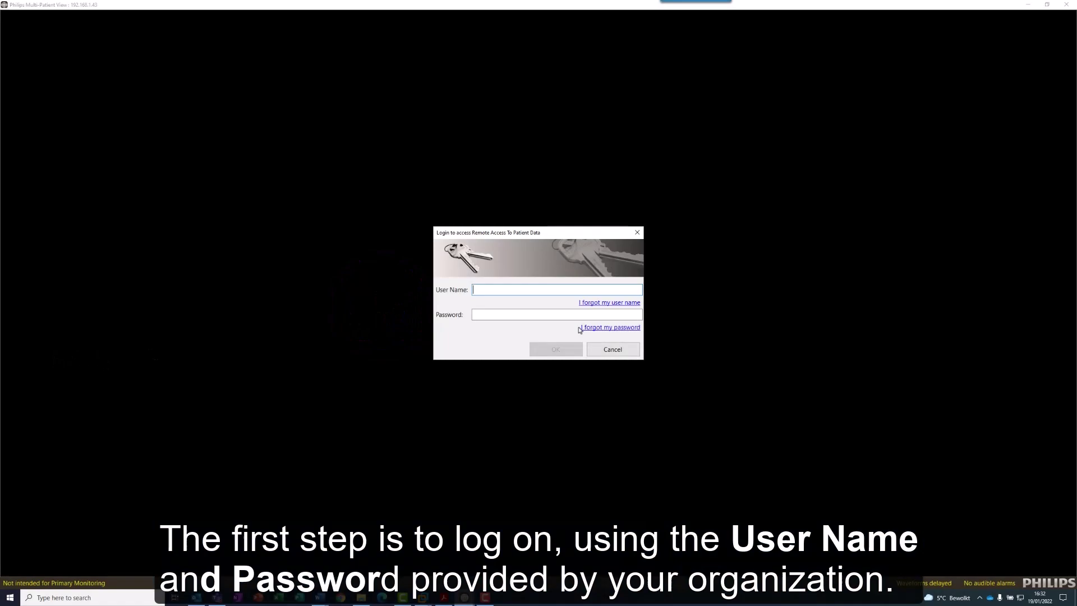
Log in with the organization's user name and account password.
{"action": "key", "text": "Tab"}
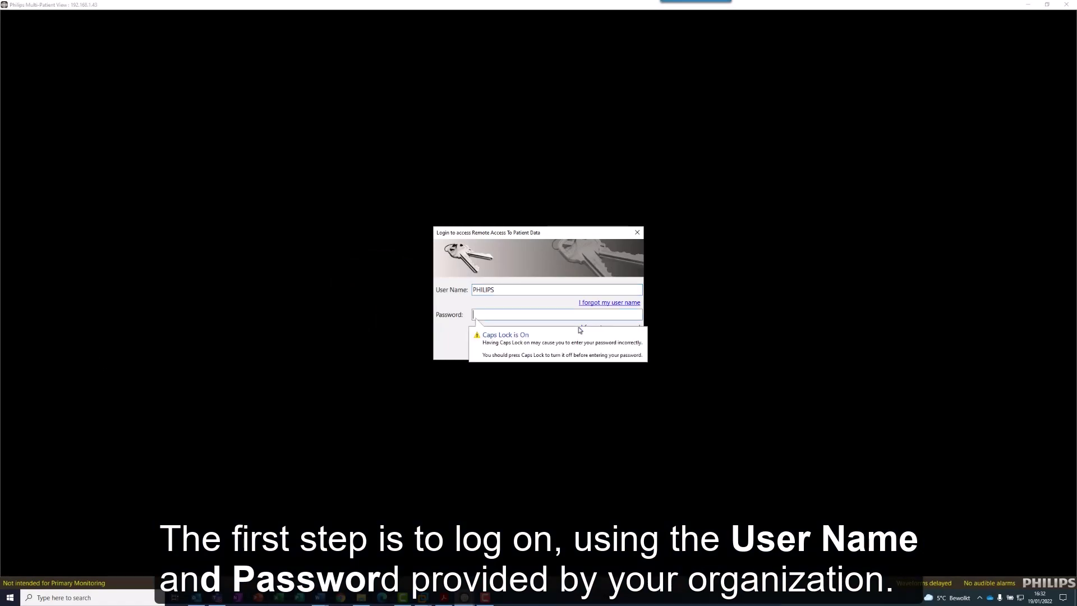
{"action": "type", "text": "*****"}
{"action": "key", "text": "Return"}
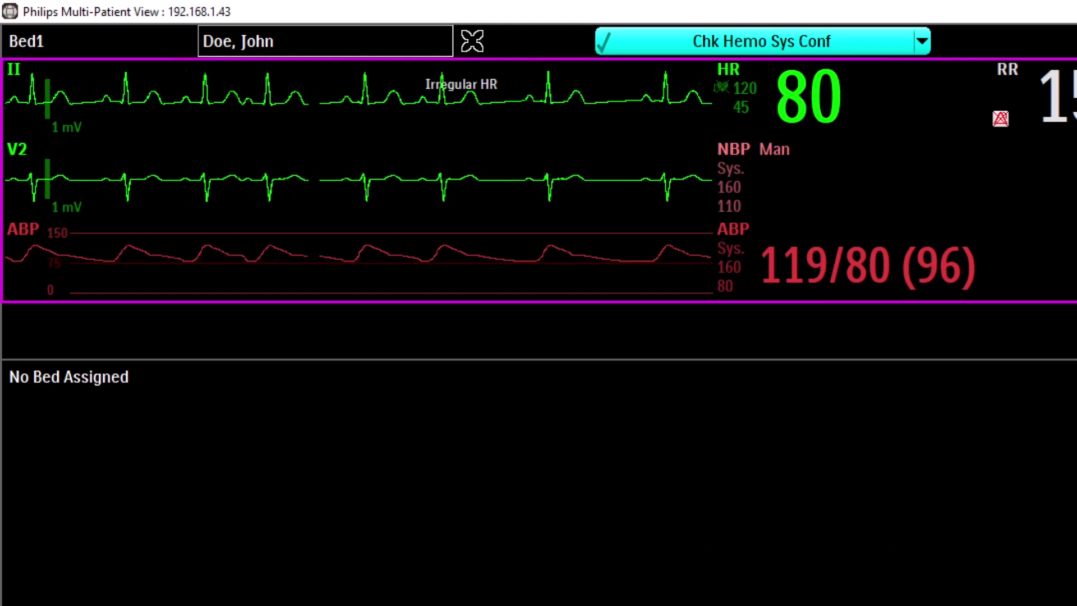
Bring up the Setup option on an empty overview sector.
{"action": "left_click", "coordinate": [748, 328]}
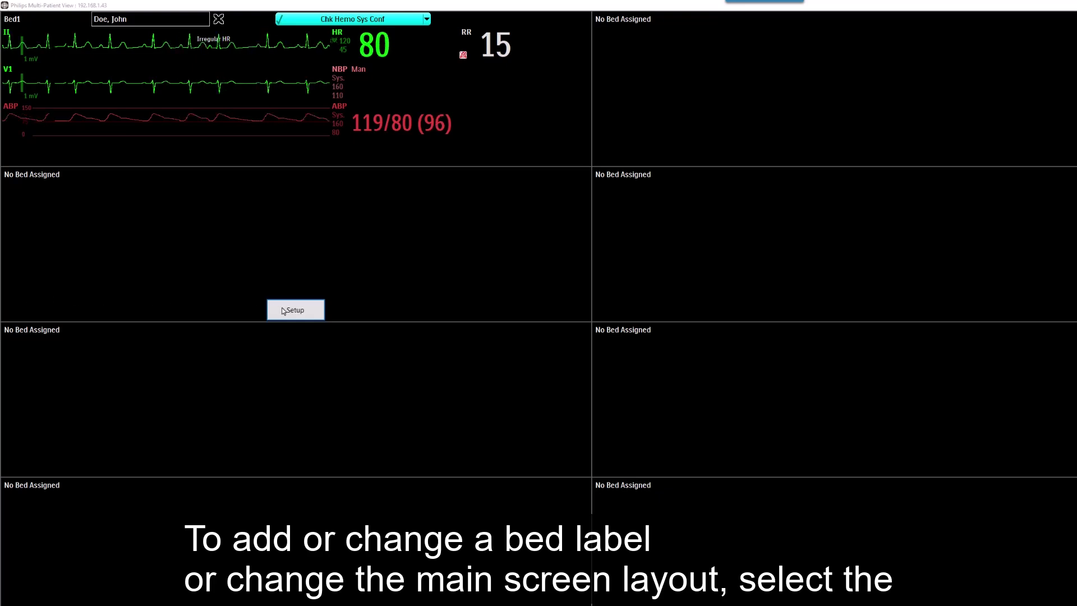
Assign Bed4 to an overview sector in Setup, then go to the Layout settings.
{"action": "left_click", "coordinate": [284, 311]}
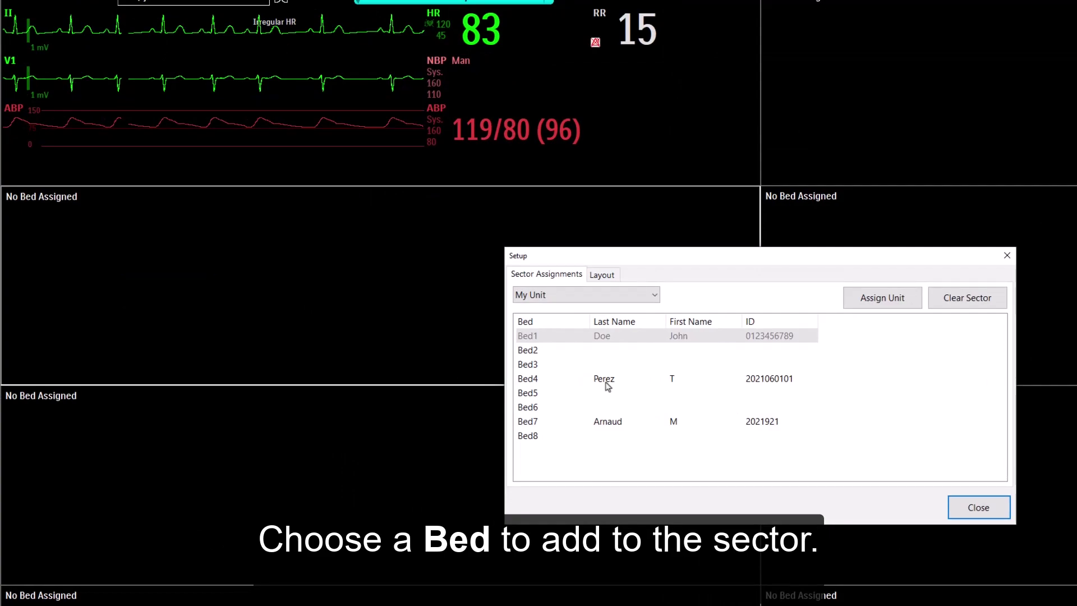
{"action": "left_click", "coordinate": [606, 386]}
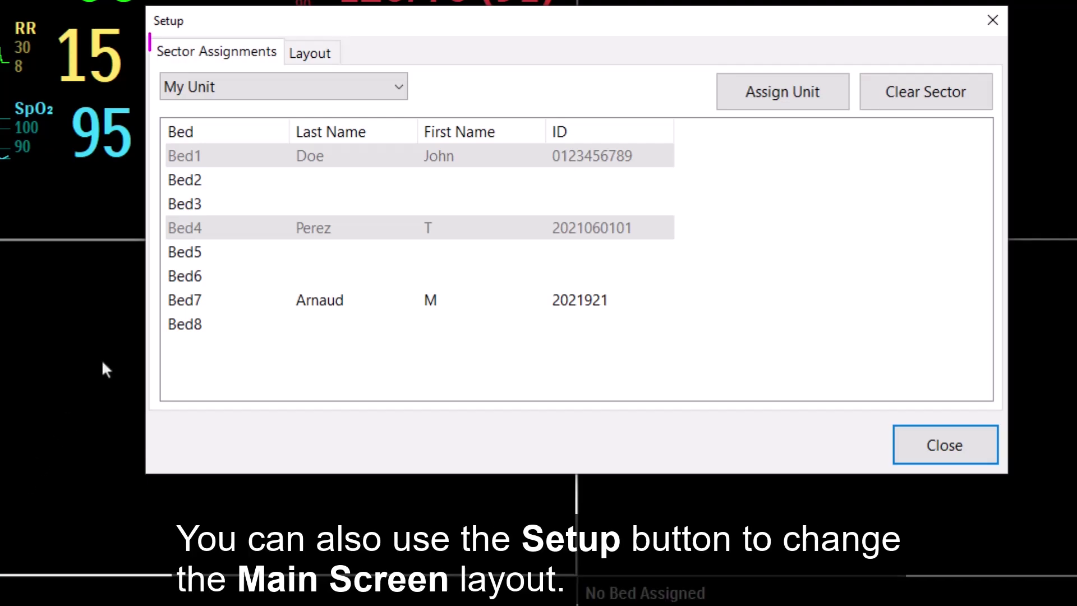
{"action": "left_click", "coordinate": [310, 54]}
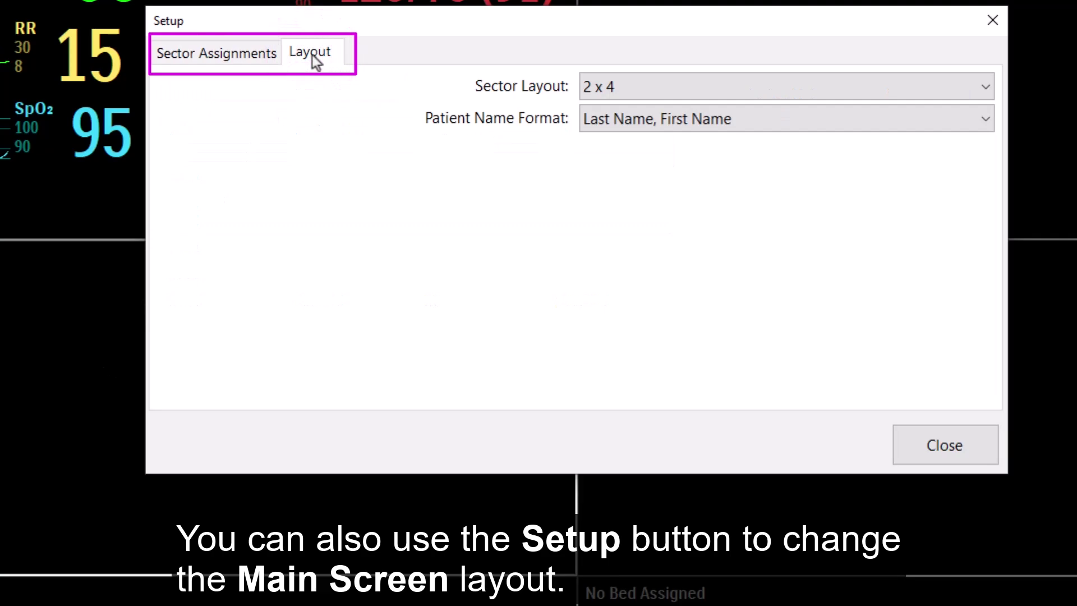
Switch the Sector Layout from 2 x 4 to 1 x 4 and close Setup.
{"action": "left_click", "coordinate": [633, 88]}
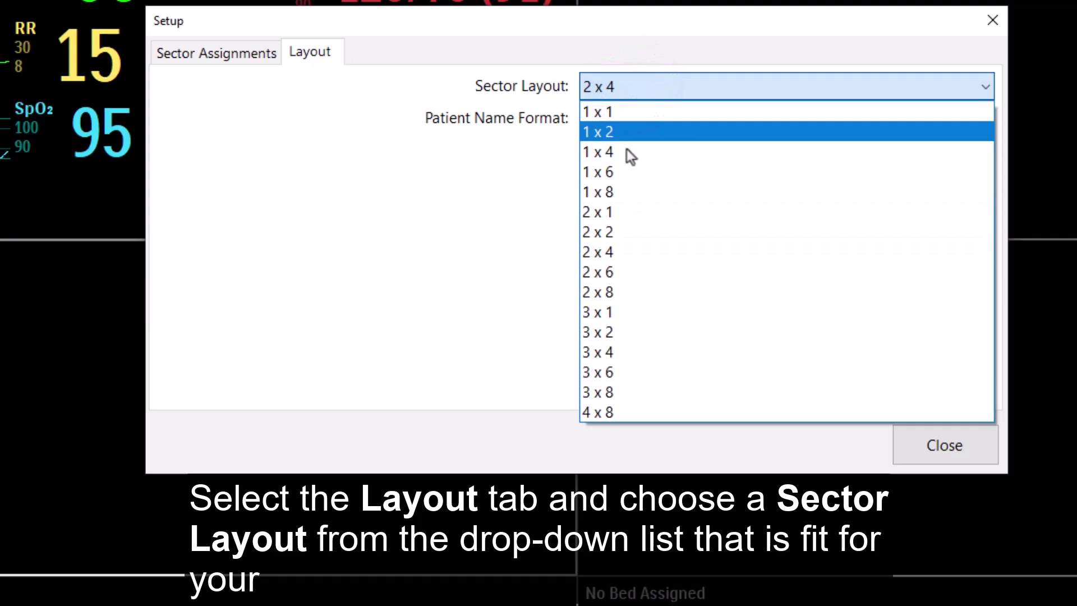
{"action": "left_click", "coordinate": [627, 150]}
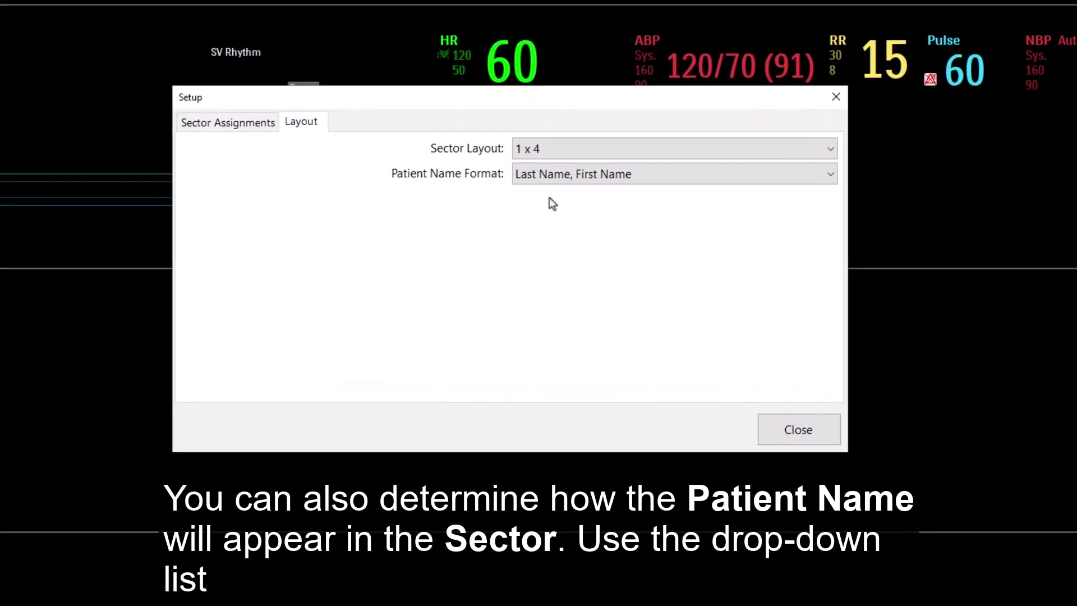
{"action": "left_click", "coordinate": [794, 432]}
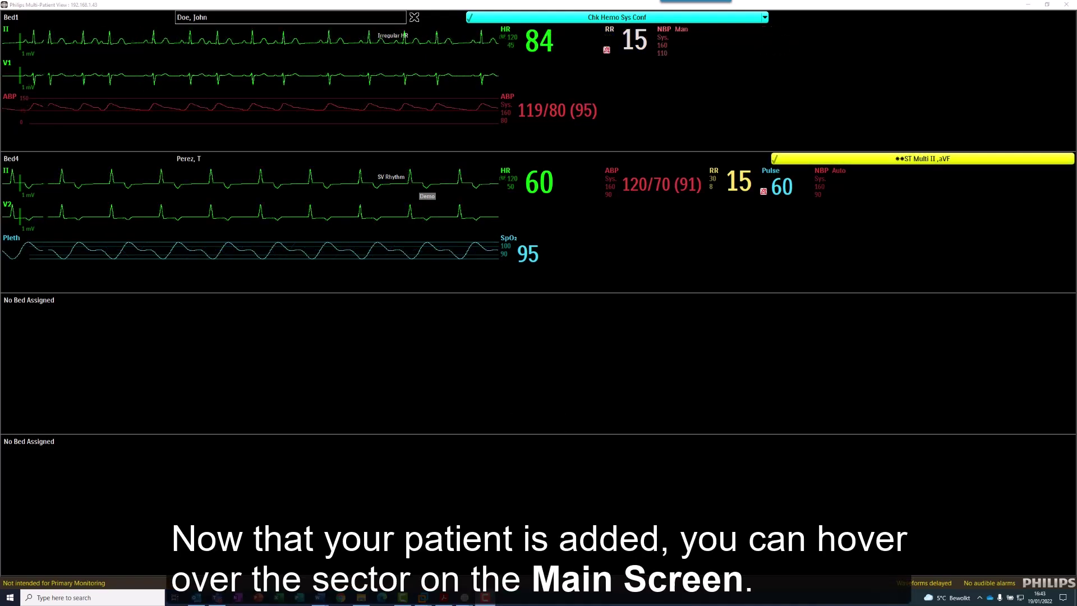
Open Bed1's Patient Window and stretch its corners to show all ECG leads.
{"action": "mouse_move", "coordinate": [227, 118]}
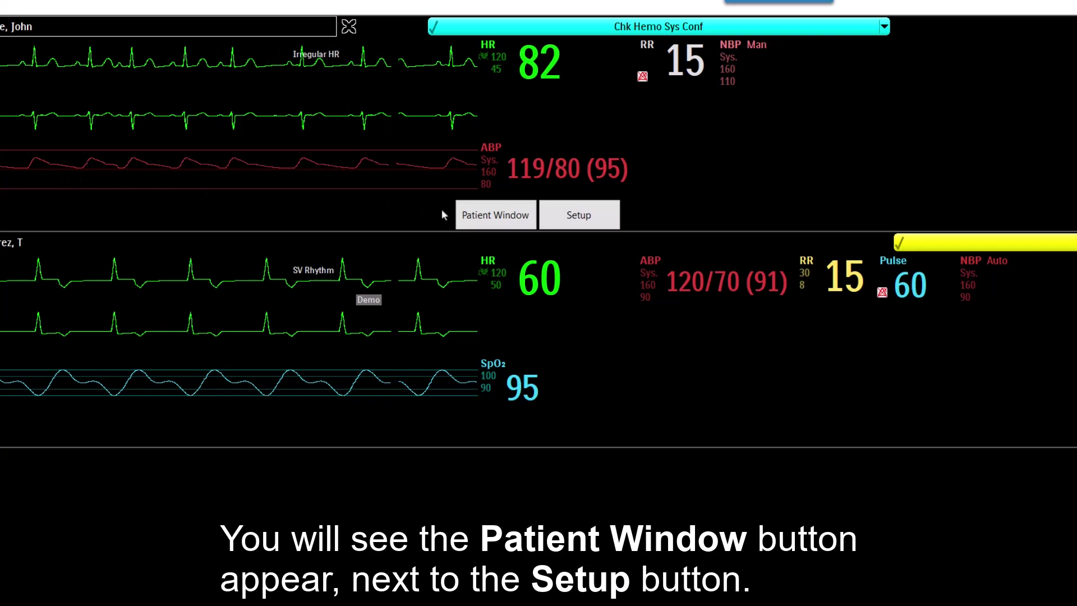
{"action": "left_click", "coordinate": [478, 191]}
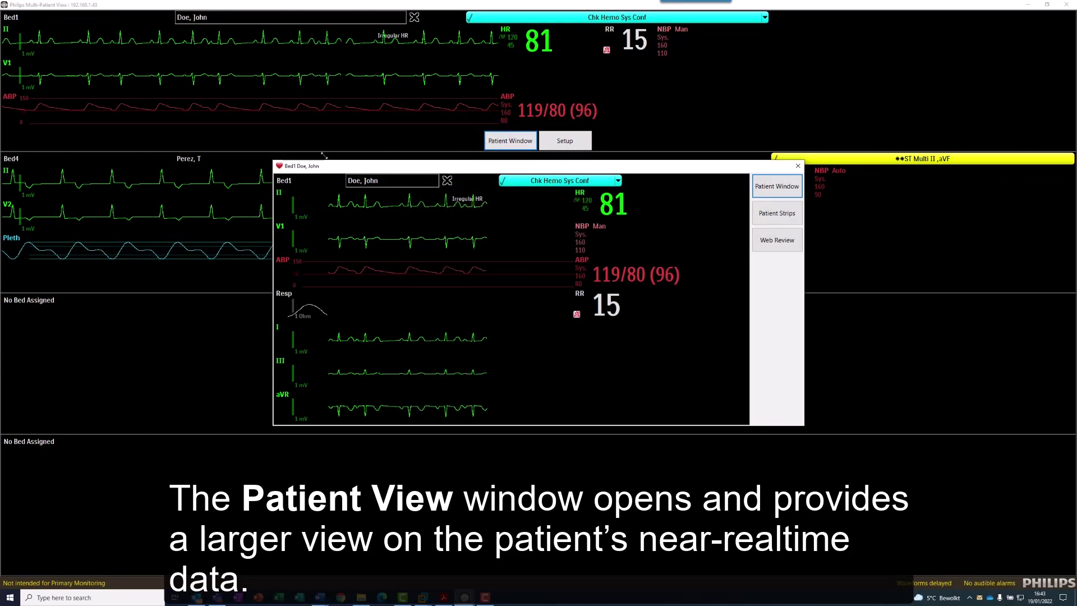
{"action": "left_click_drag", "start_coordinate": [273, 161], "coordinate": [137, 71]}
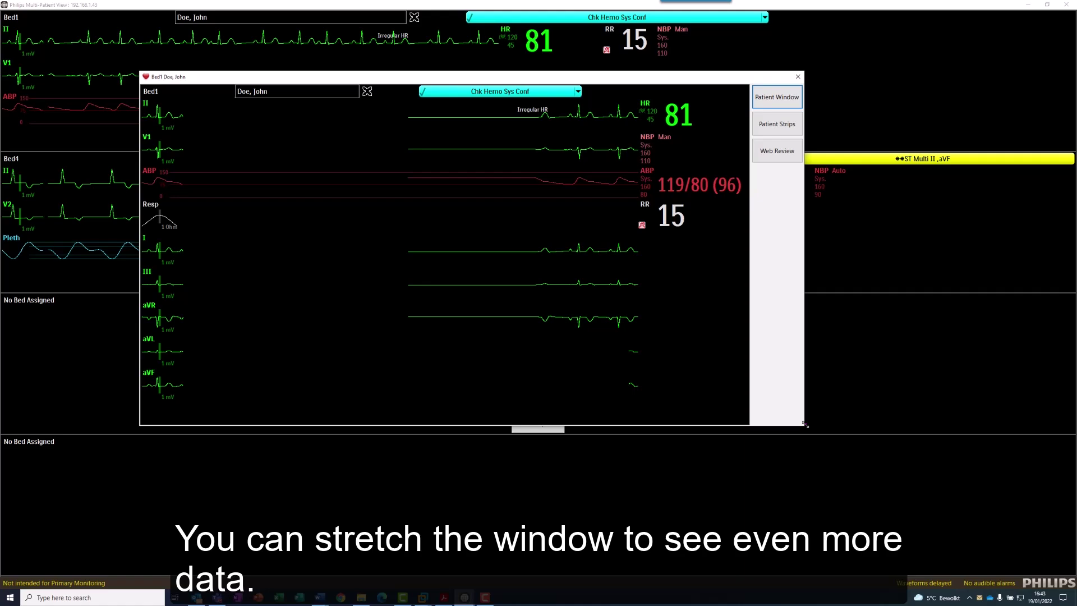
{"action": "left_click_drag", "start_coordinate": [805, 425], "coordinate": [935, 572]}
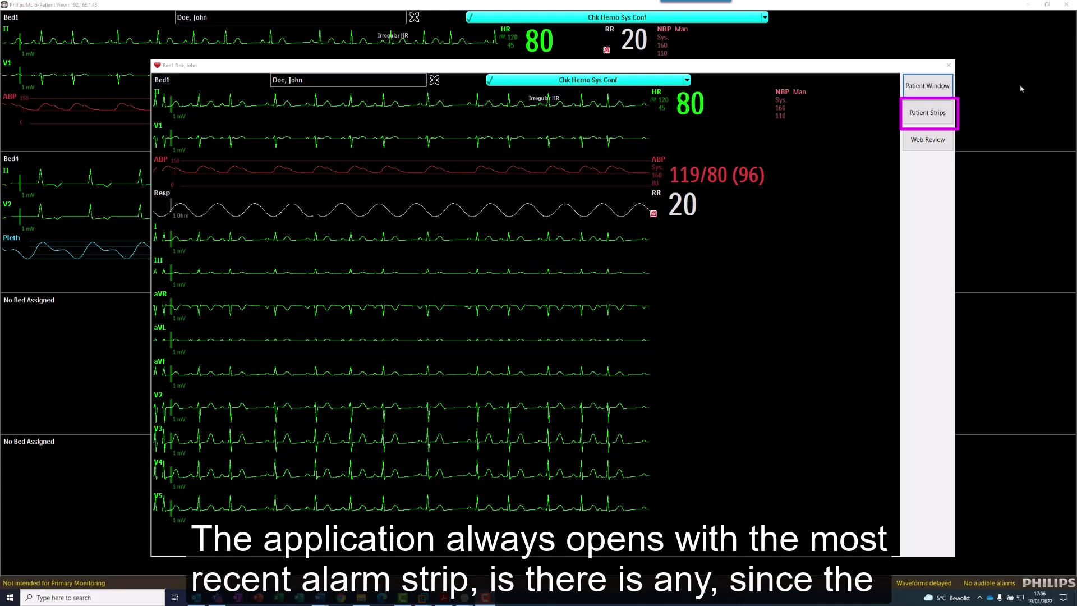
Open Bed1's Patient Strips, leave the strip list unchanged, and tick Show current.
{"action": "left_click", "coordinate": [945, 112]}
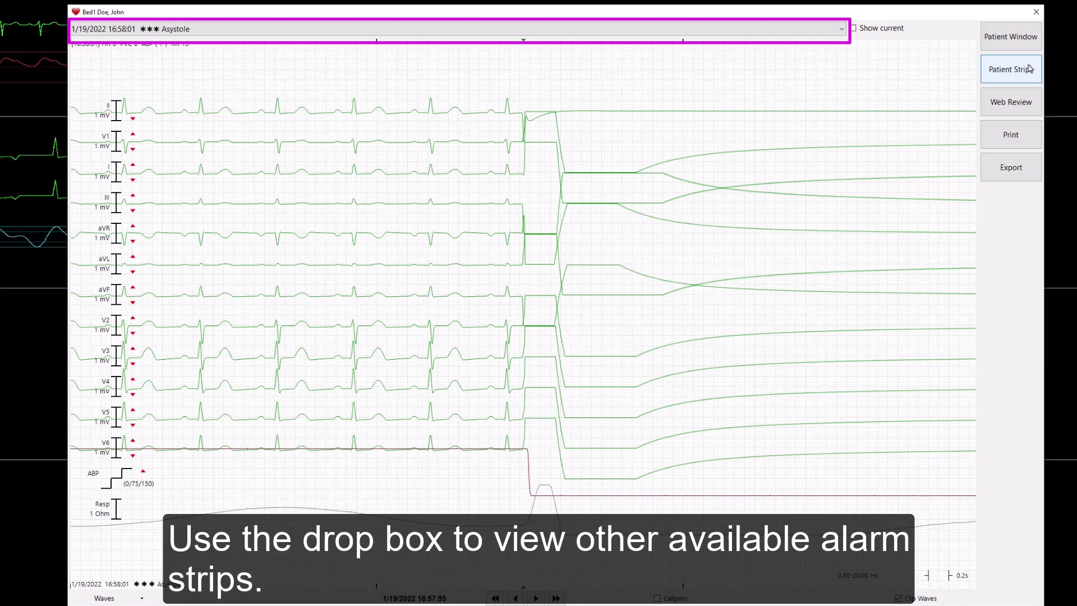
{"action": "left_click", "coordinate": [829, 31]}
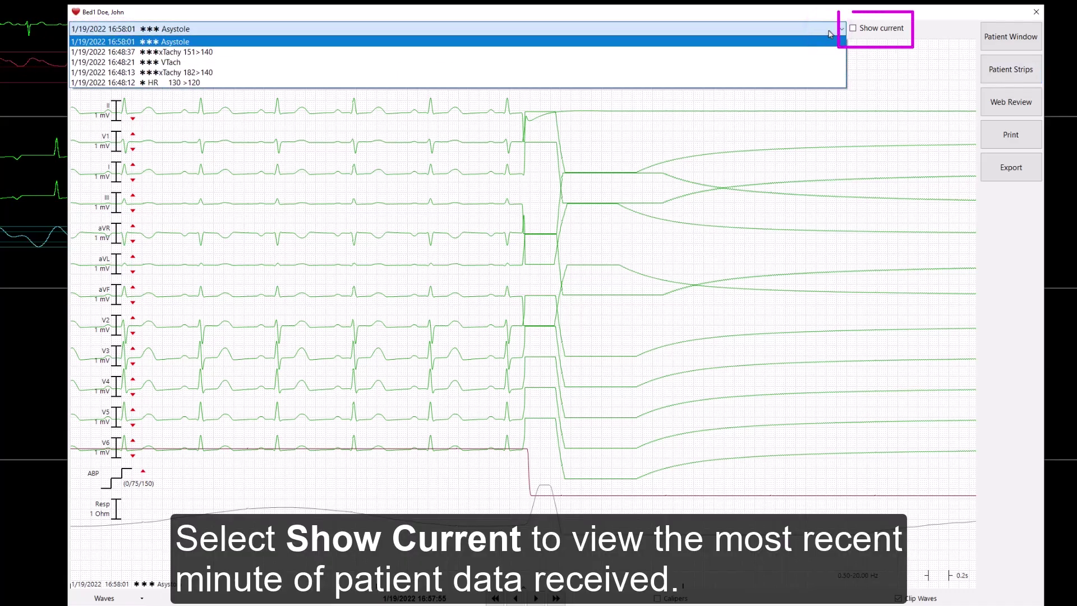
{"action": "left_click", "coordinate": [831, 33]}
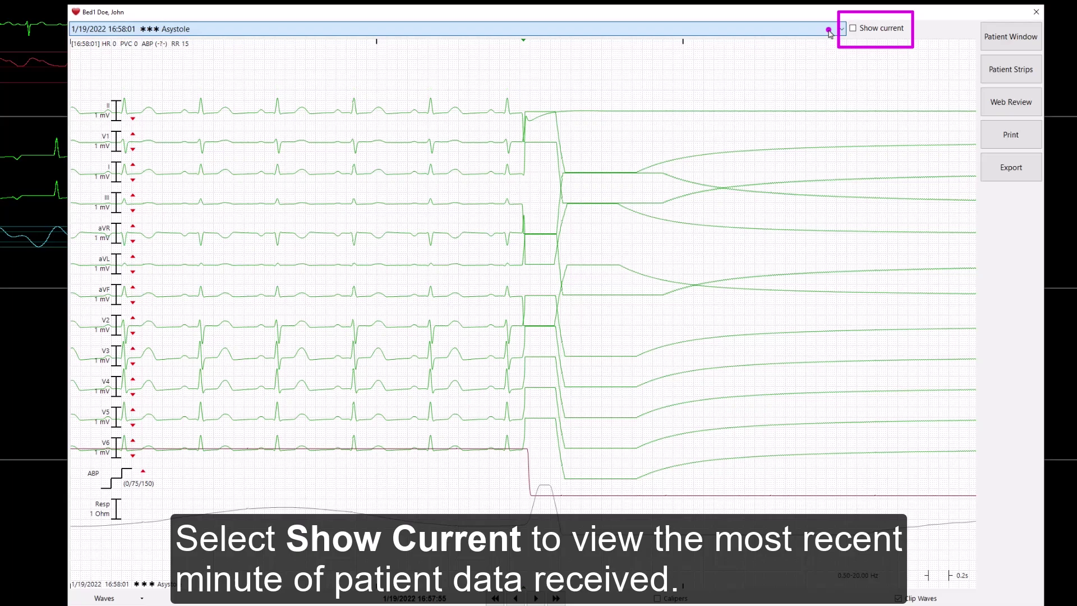
{"action": "left_click", "coordinate": [854, 28]}
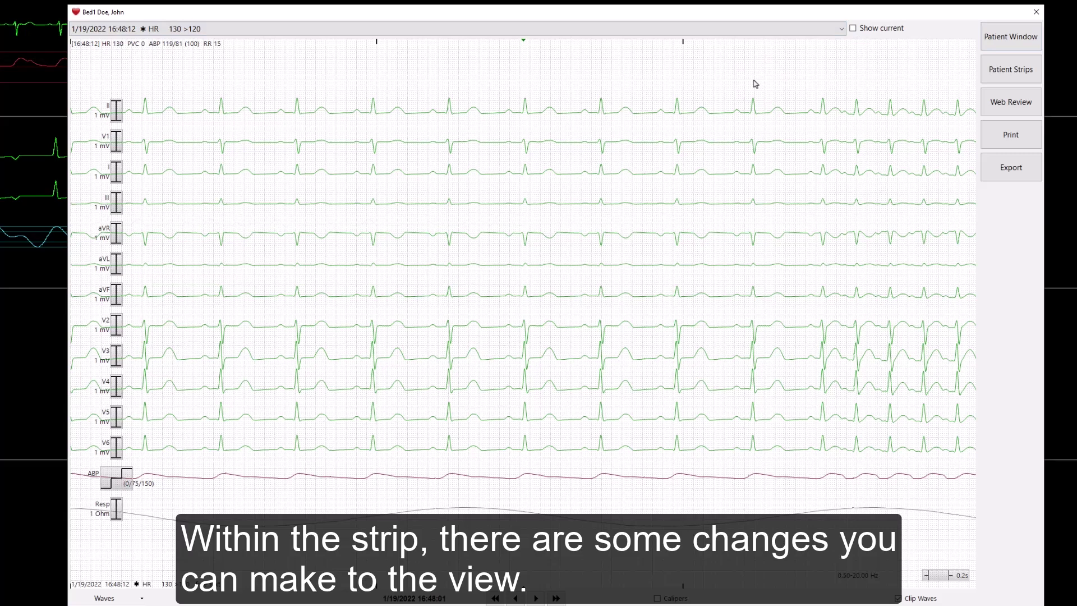
Check lead II gain and the strip's waves, then step the HR 130 > 120 strip forward twice.
{"action": "left_click", "coordinate": [113, 117]}
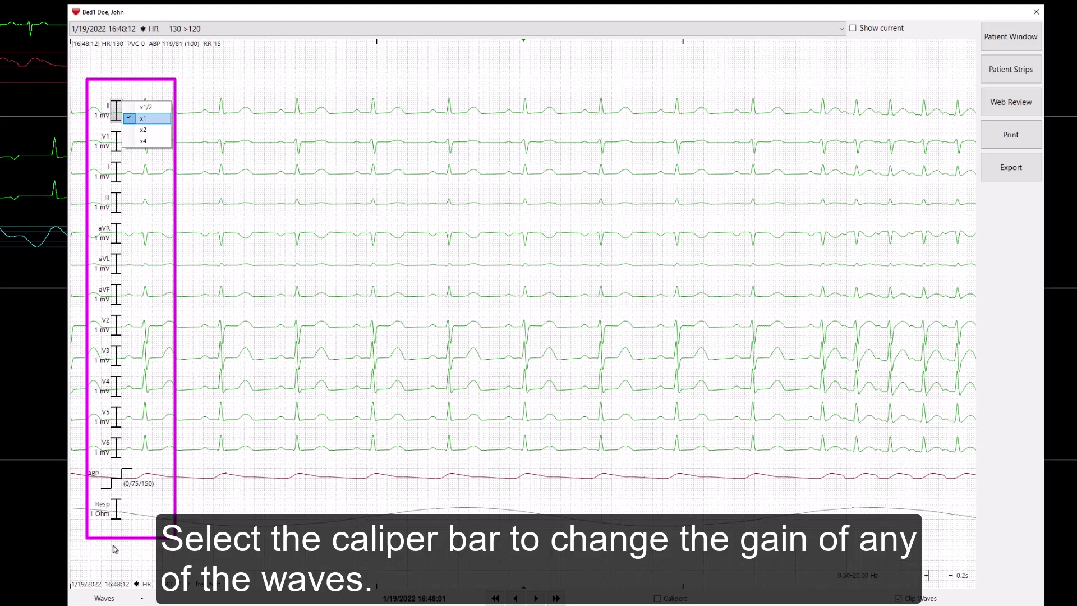
{"action": "left_click", "coordinate": [112, 598]}
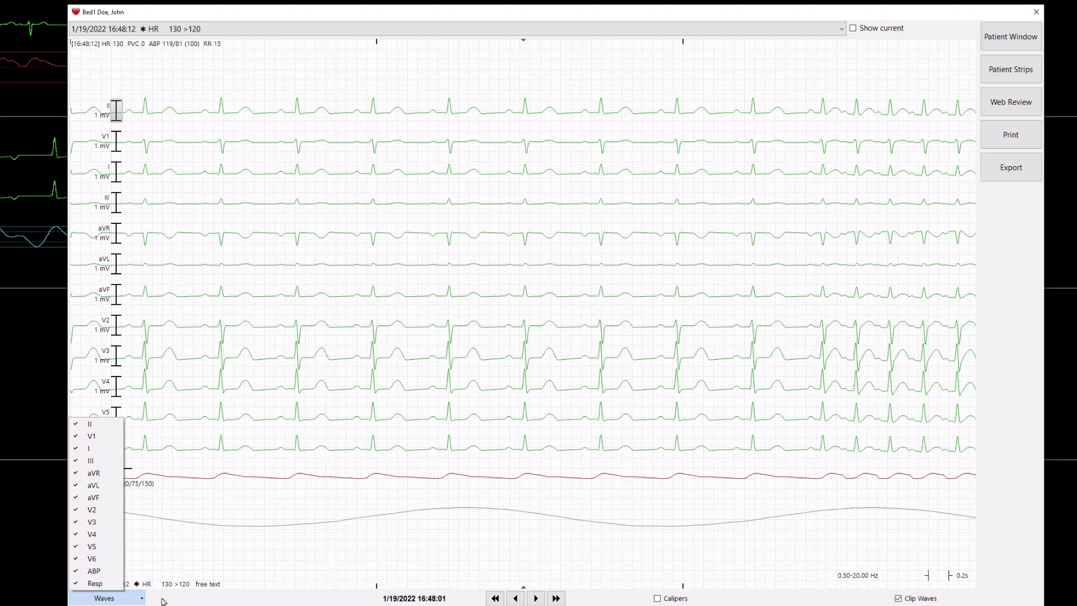
{"action": "left_click", "coordinate": [535, 599]}
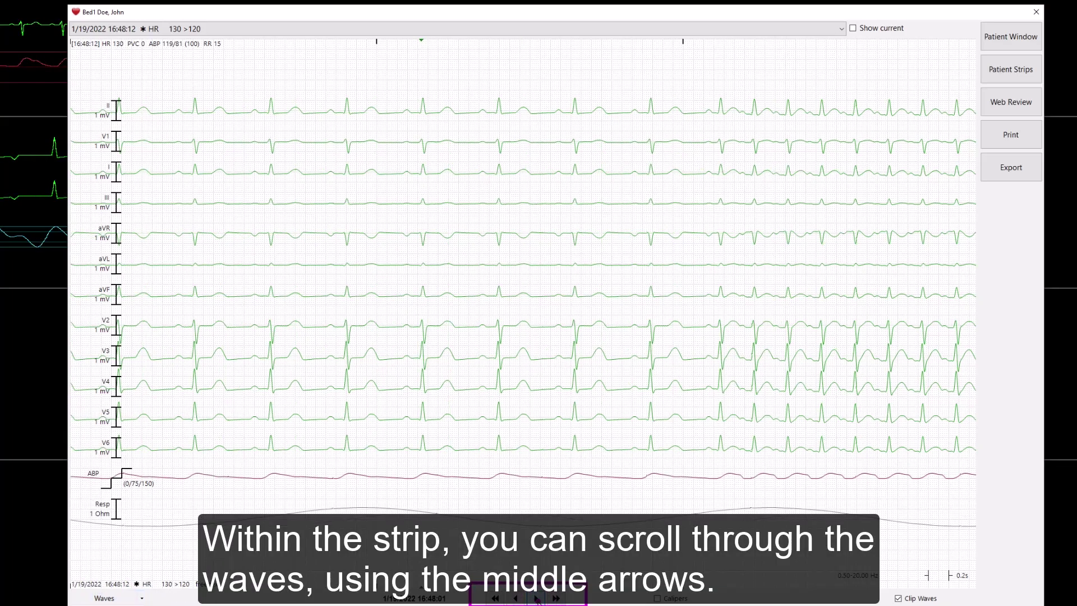
{"action": "left_click", "coordinate": [536, 598]}
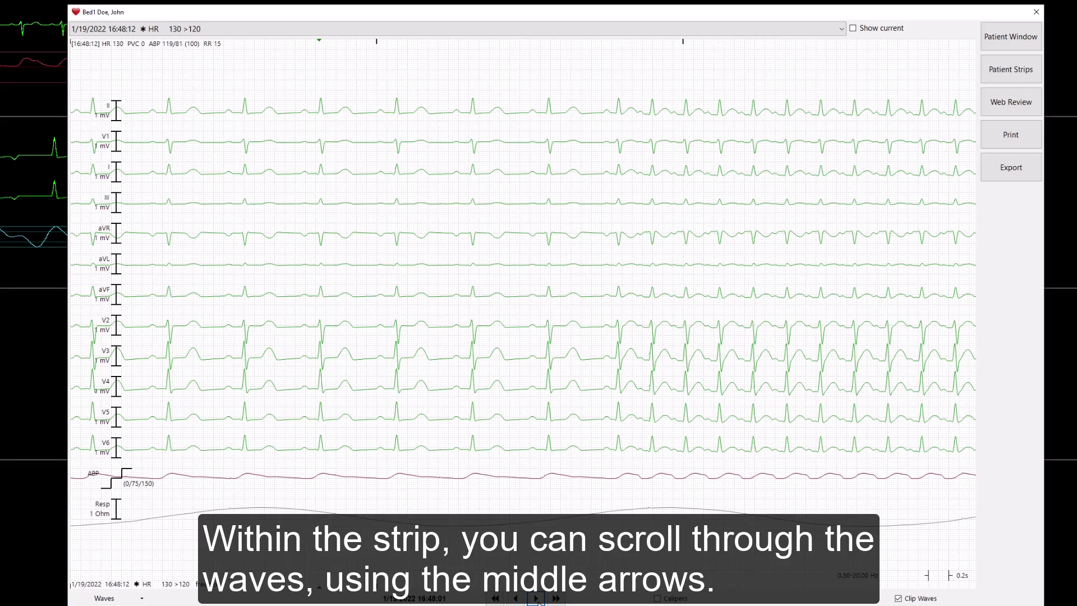
Change the strip's wave speed from 50.0 to 25.0 mm/s.
{"action": "left_click", "coordinate": [933, 577]}
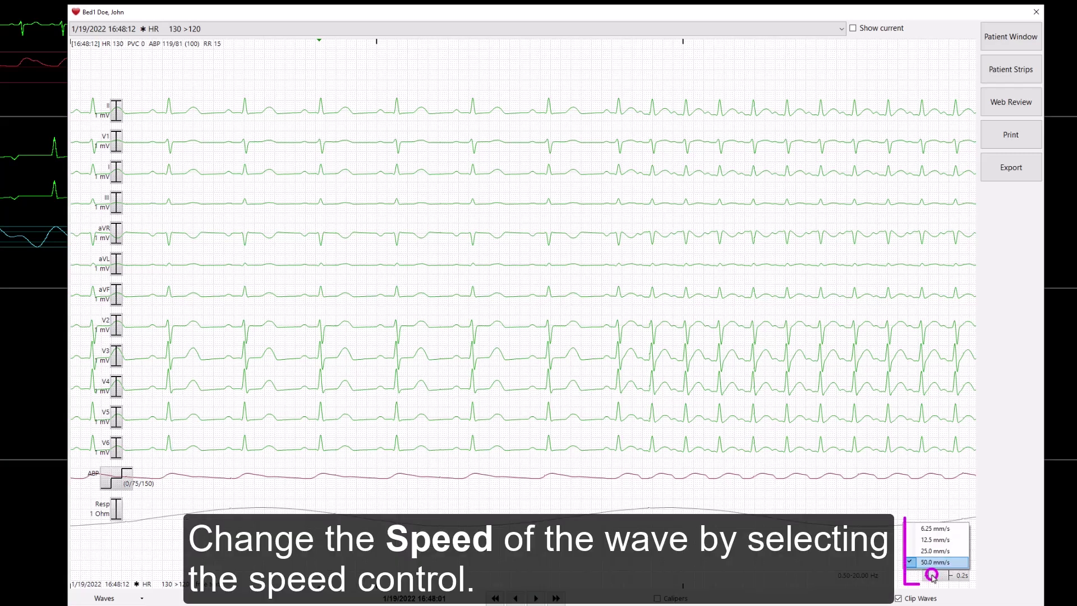
{"action": "key", "text": "Up"}
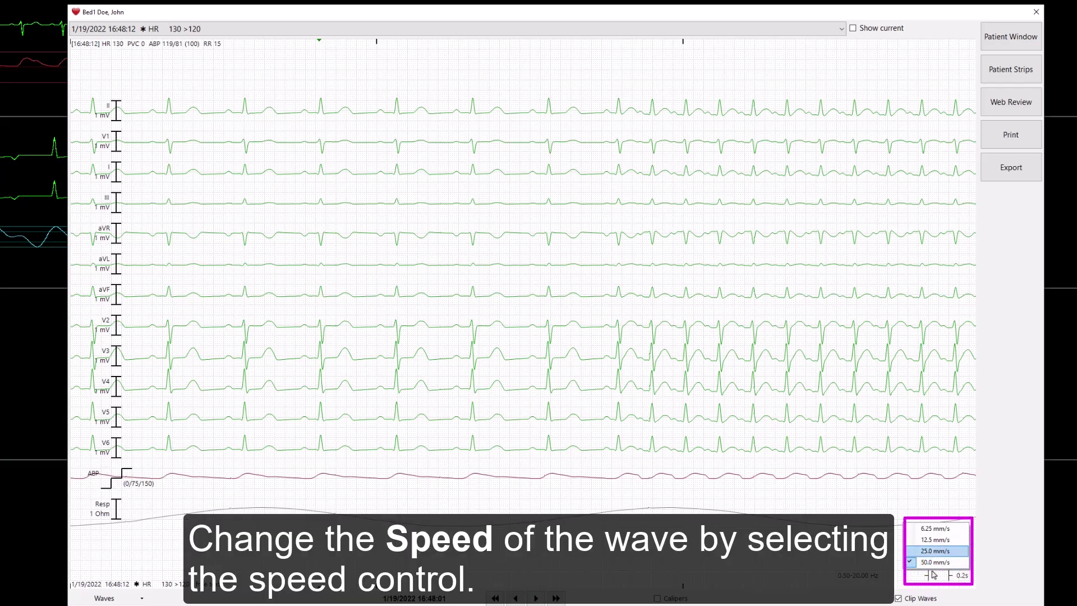
{"action": "left_click", "coordinate": [932, 552]}
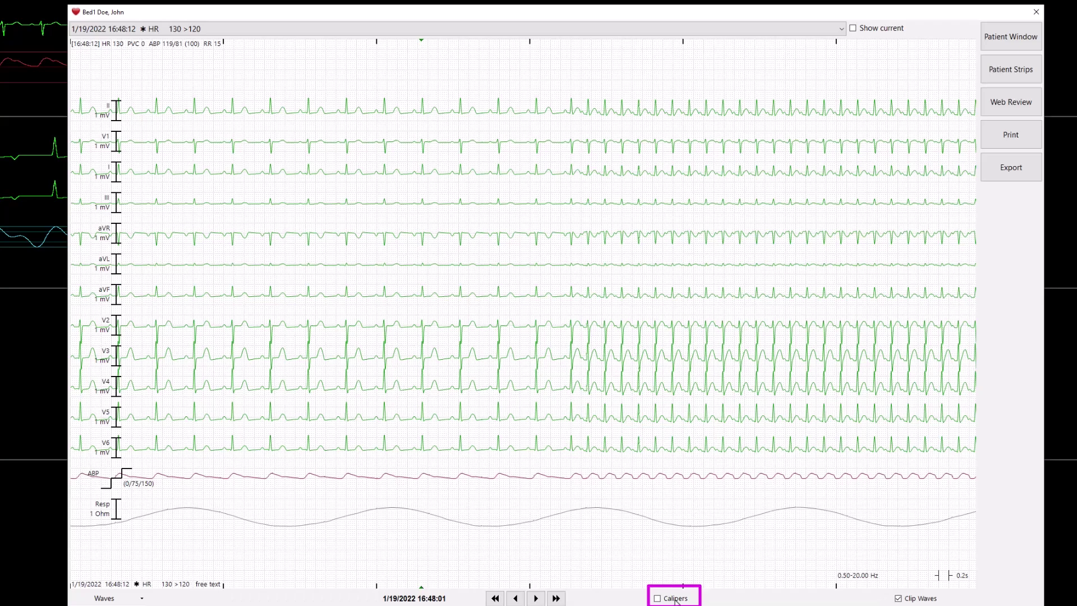
Place calipers for a 0.75 s RR interval, then extend onto the ABP wave to read 89.
{"action": "left_click", "coordinate": [676, 599]}
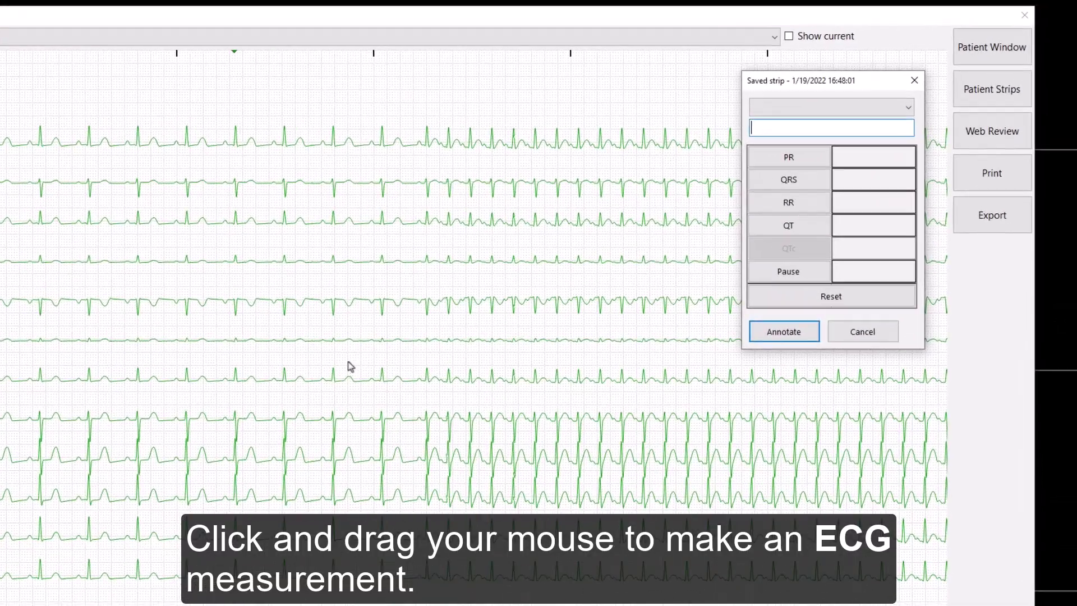
{"action": "left_click_drag", "start_coordinate": [235, 144], "coordinate": [285, 161]}
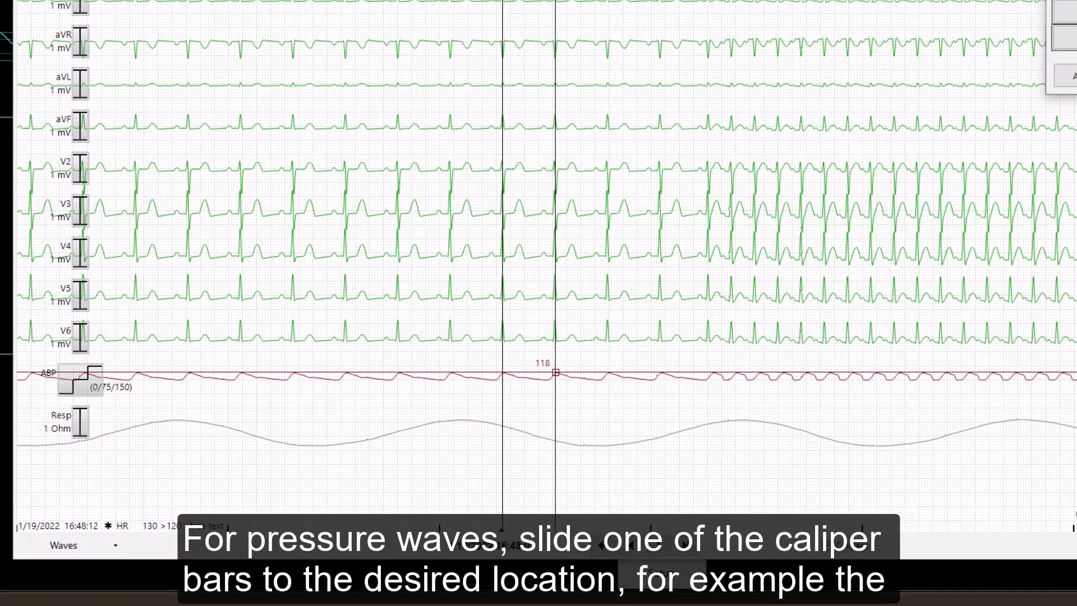
{"action": "left_click", "coordinate": [554, 379]}
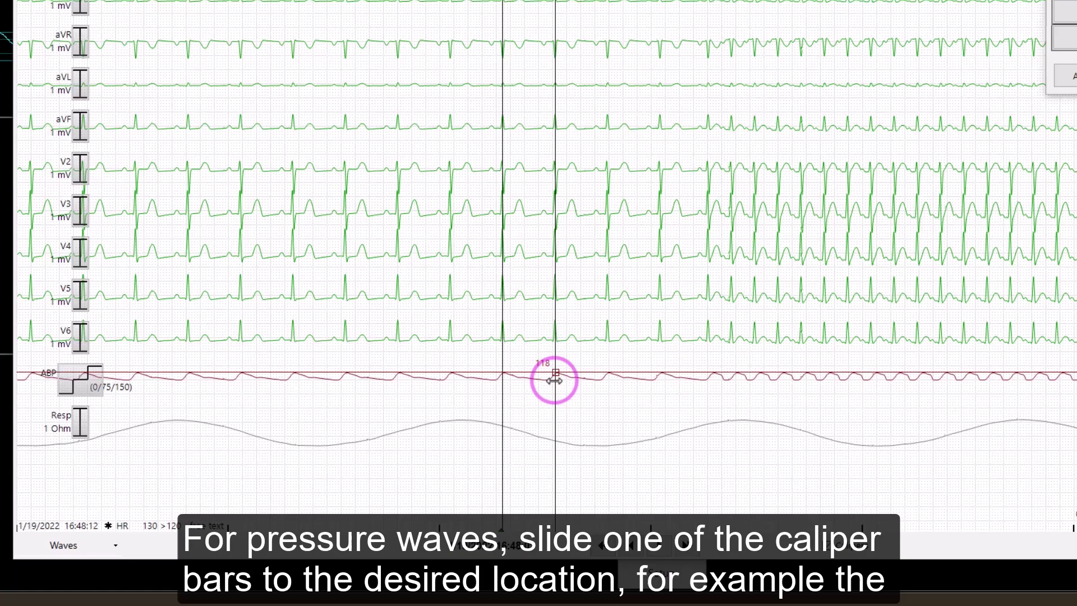
{"action": "left_click_drag", "start_coordinate": [554, 381], "coordinate": [582, 386]}
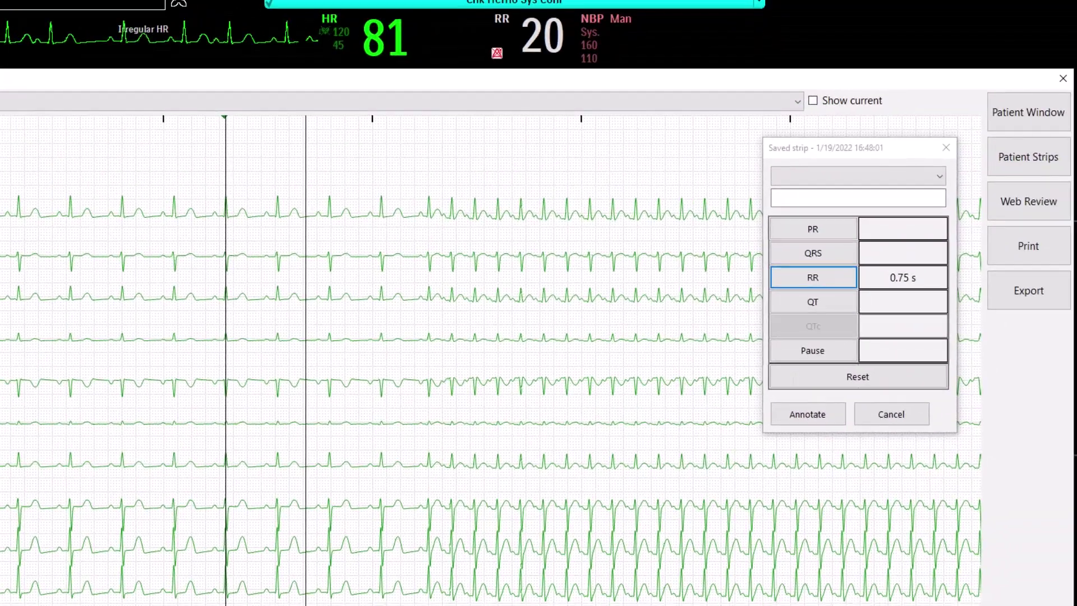
Annotate the strip with the free-text note 'test', choosing no rhythm label.
{"action": "left_click", "coordinate": [841, 179]}
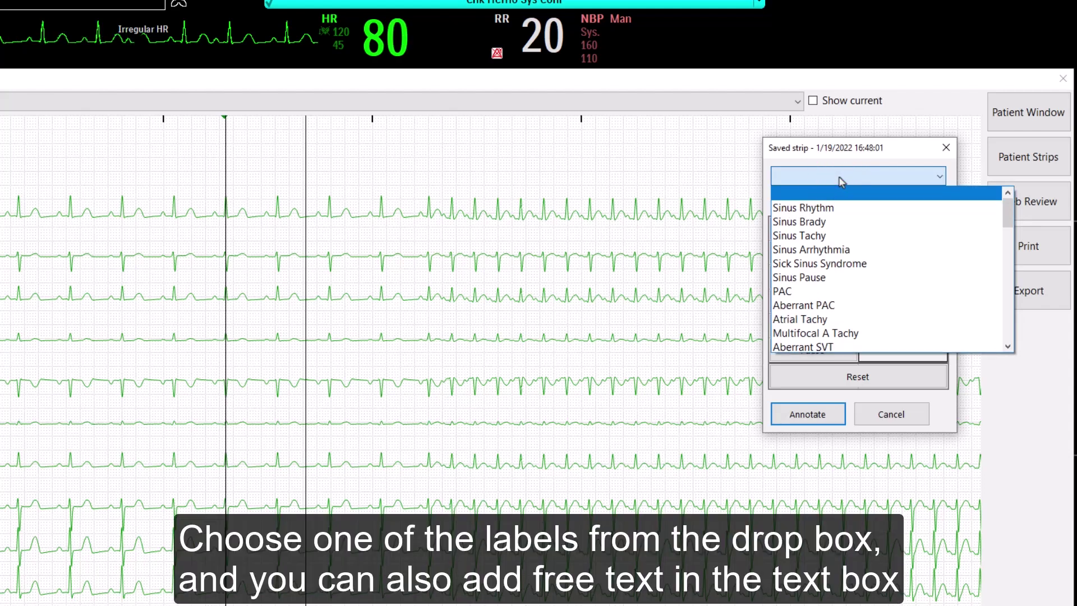
{"action": "left_click", "coordinate": [839, 178]}
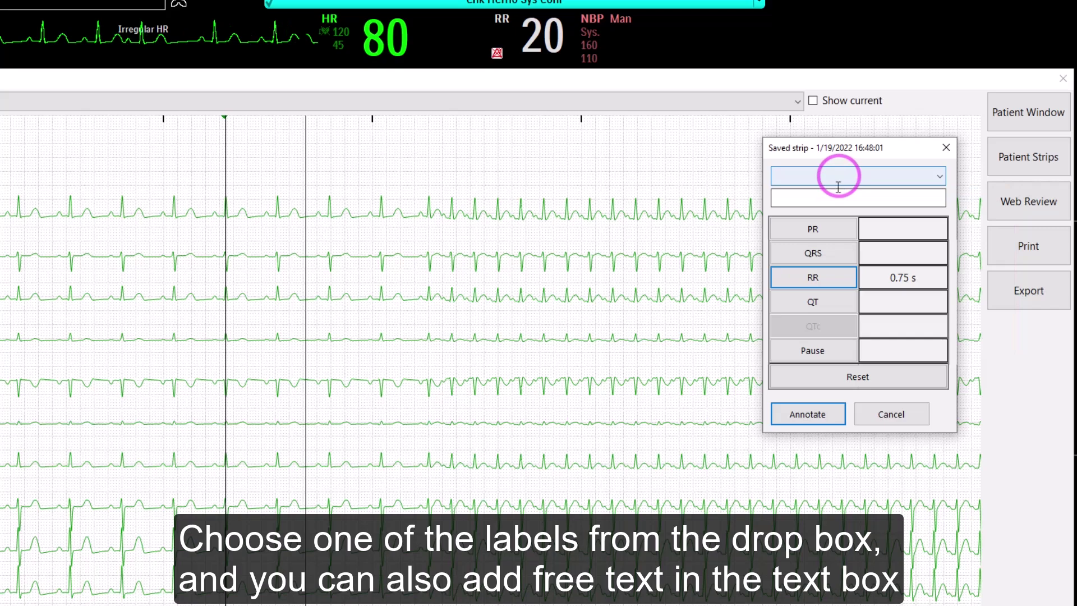
{"action": "left_click", "coordinate": [837, 195]}
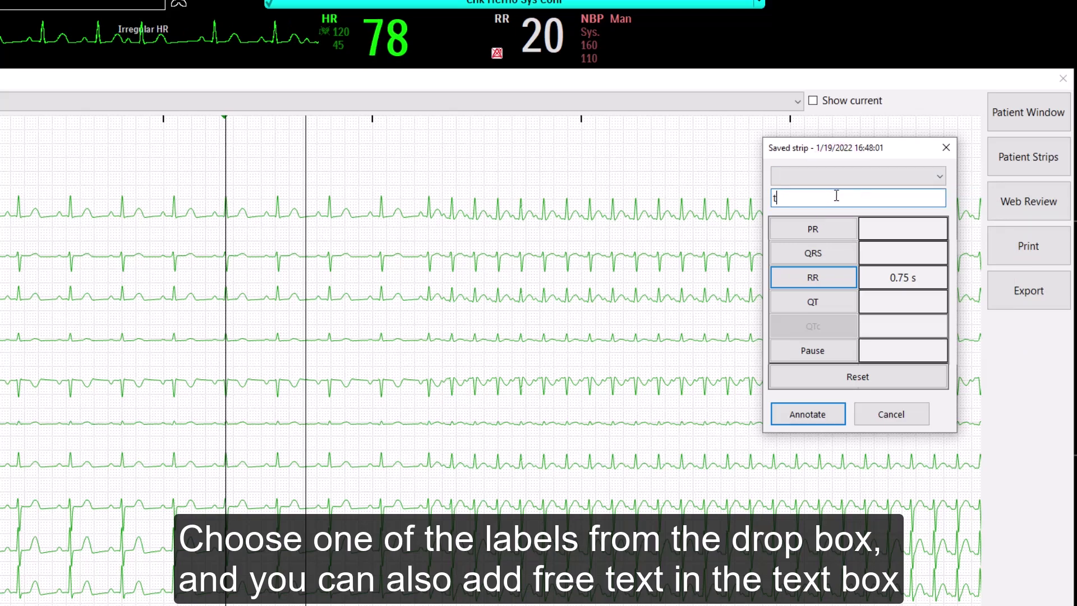
{"action": "type", "text": "test"}
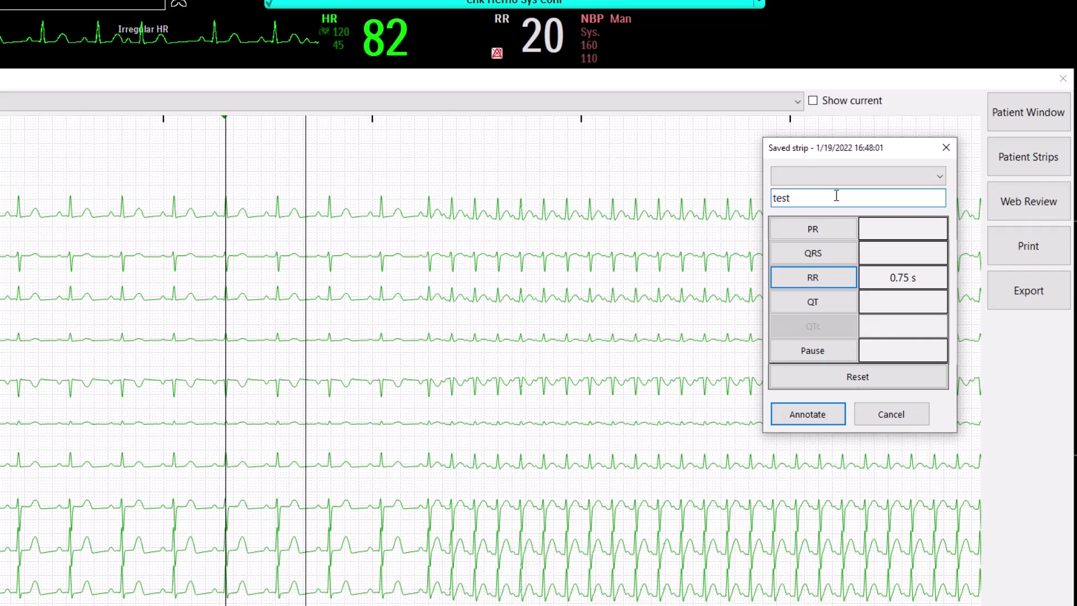
{"action": "left_click", "coordinate": [819, 418]}
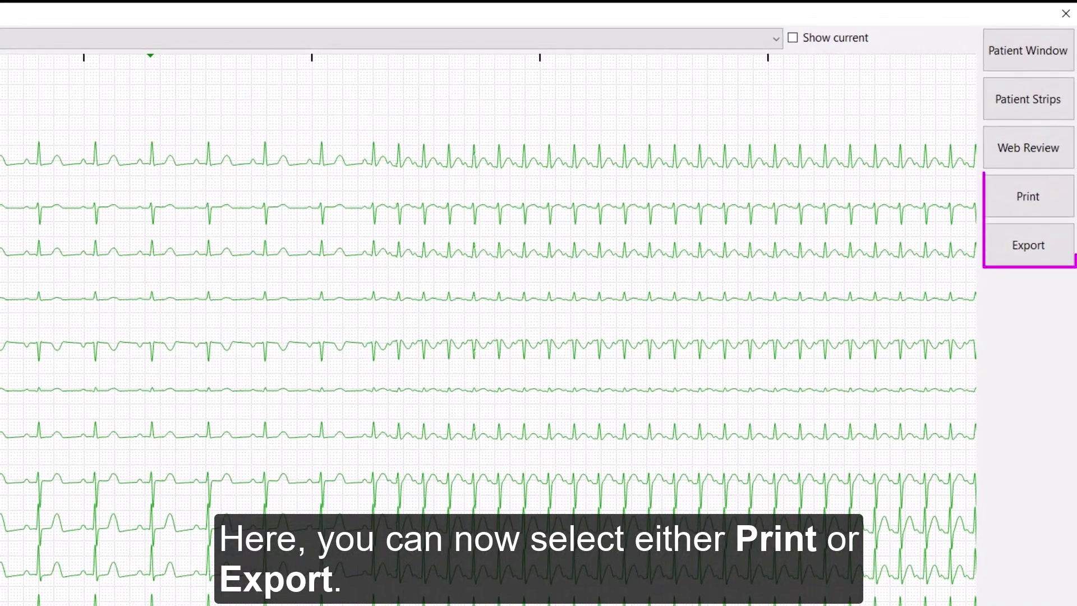
Open Web Review's Alarm Review for Bed1 with the Alarm Filter left on All Strips.
{"action": "left_click", "coordinate": [1050, 162]}
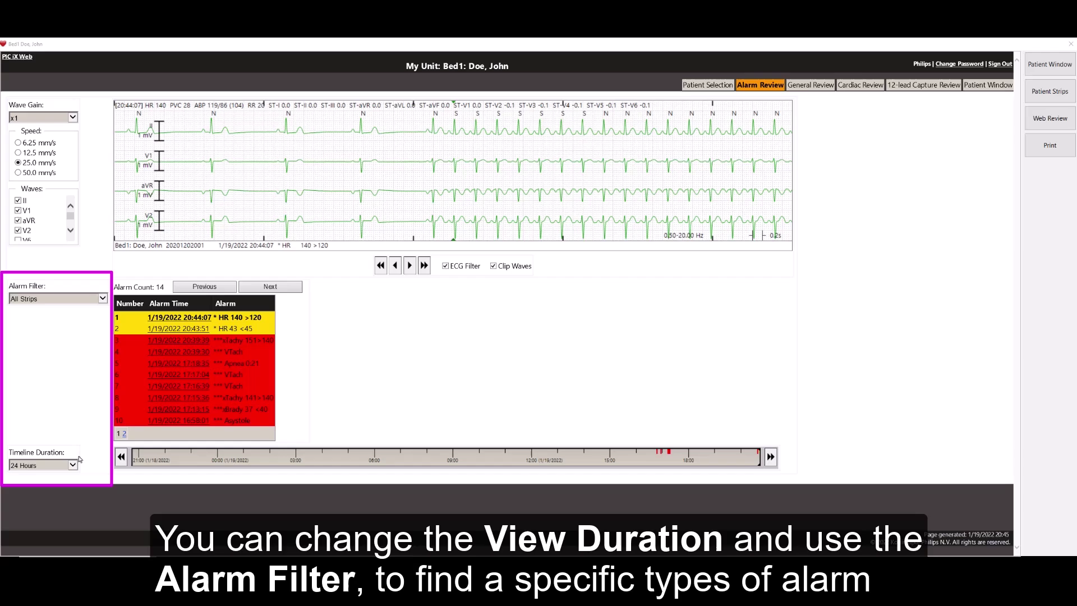
{"action": "left_click", "coordinate": [100, 299]}
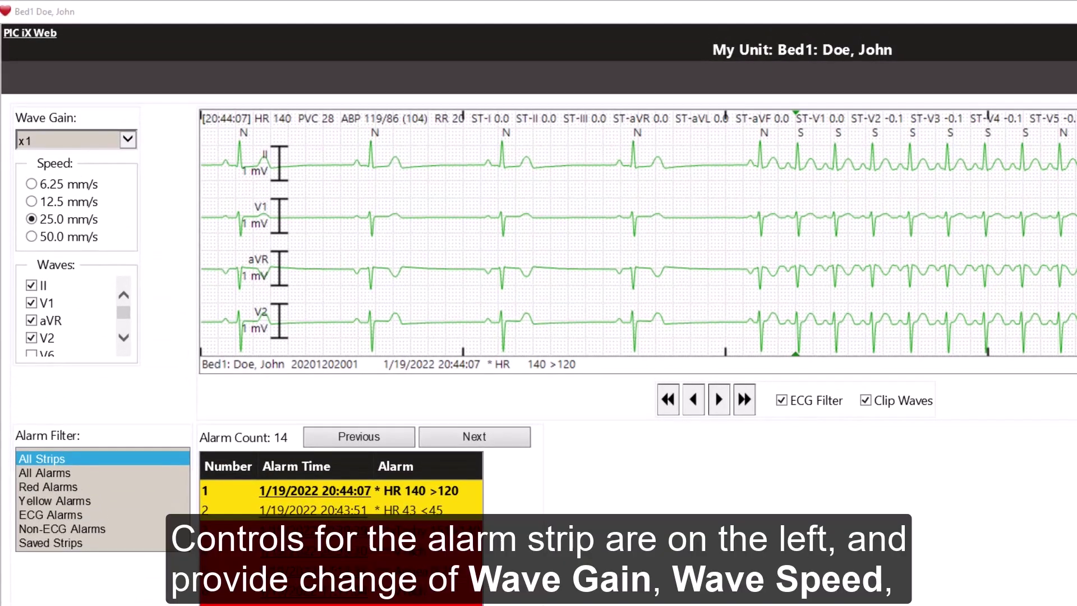
{"action": "left_click", "coordinate": [152, 388]}
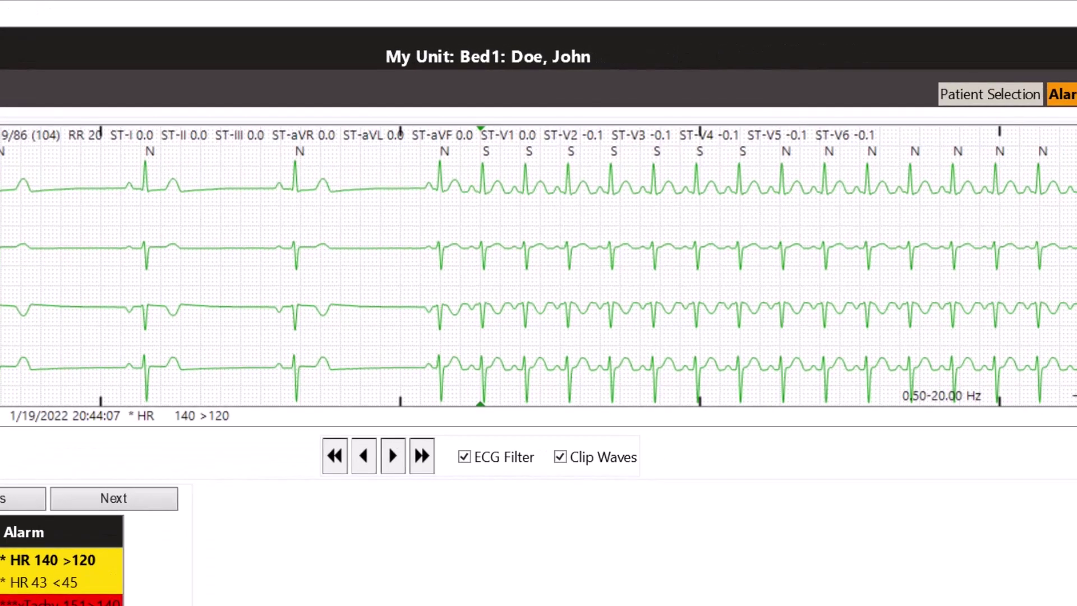
Advance the alarm strip one second and turn off ECG Filter and Clip Waves.
{"action": "left_click", "coordinate": [393, 456]}
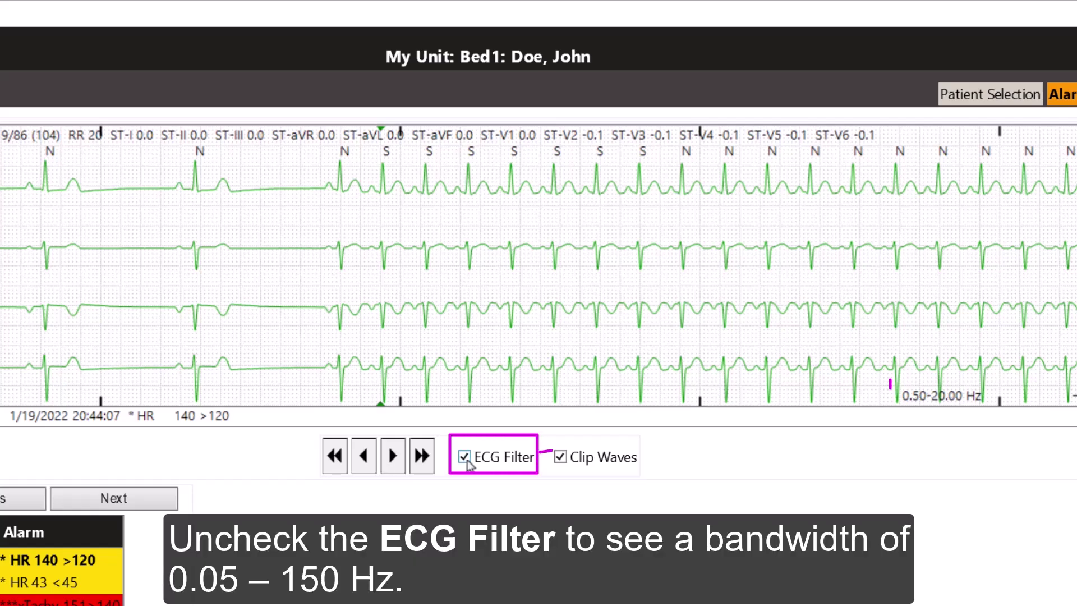
{"action": "left_click", "coordinate": [465, 458]}
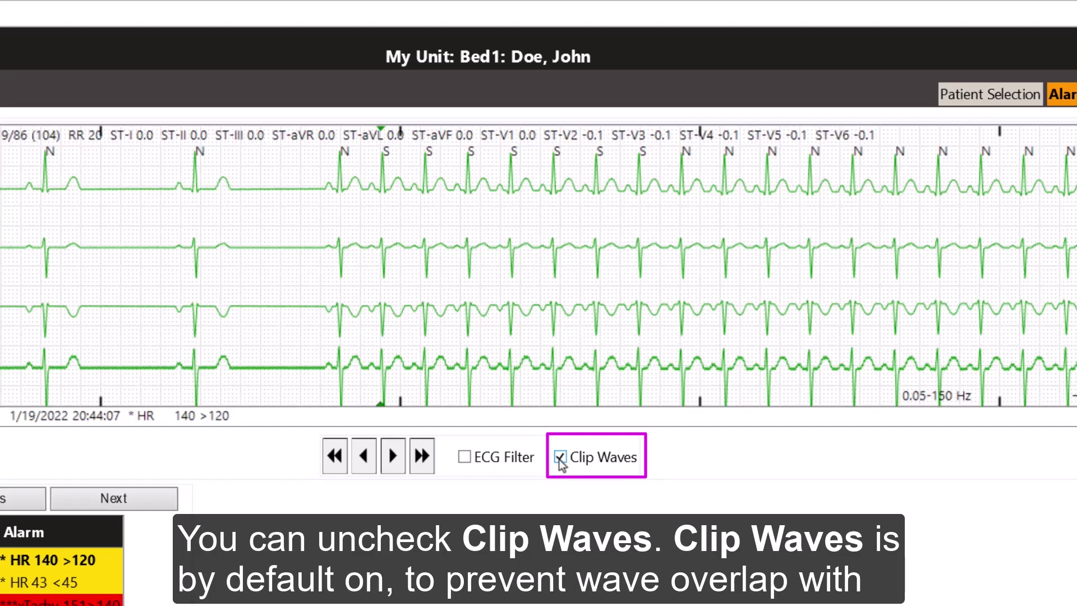
{"action": "left_click", "coordinate": [560, 457]}
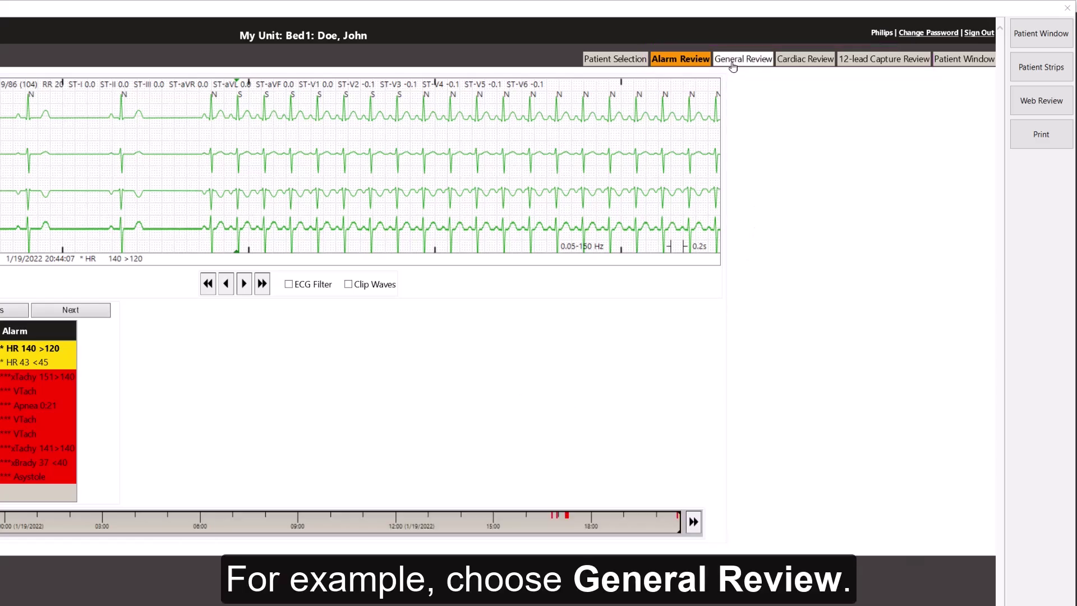
Open the General Review page with Wave Duration kept at 12 Minutes.
{"action": "left_click", "coordinate": [732, 64]}
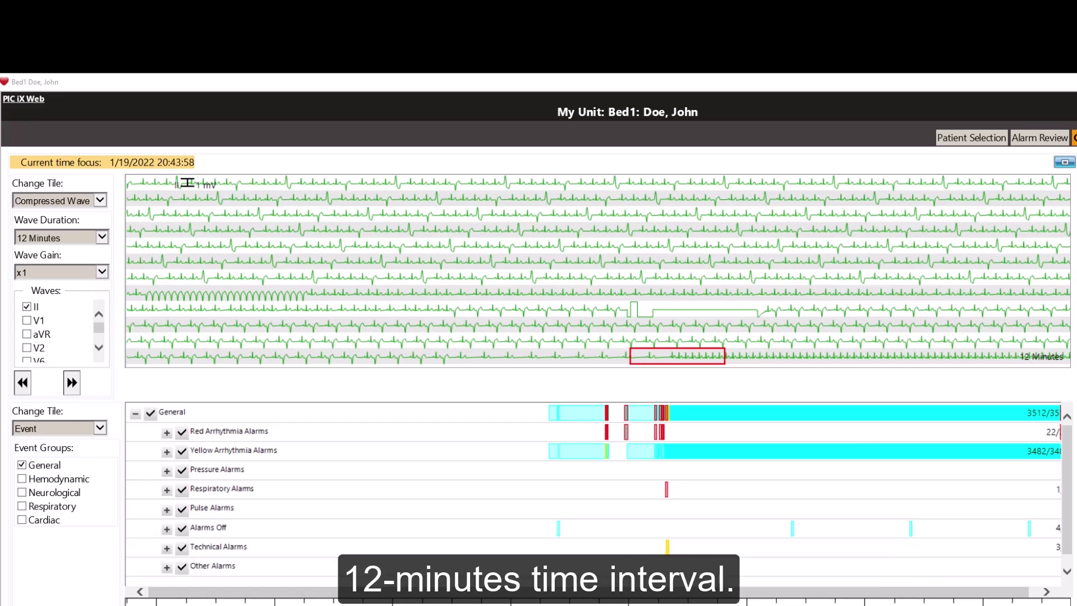
{"action": "left_click", "coordinate": [99, 240]}
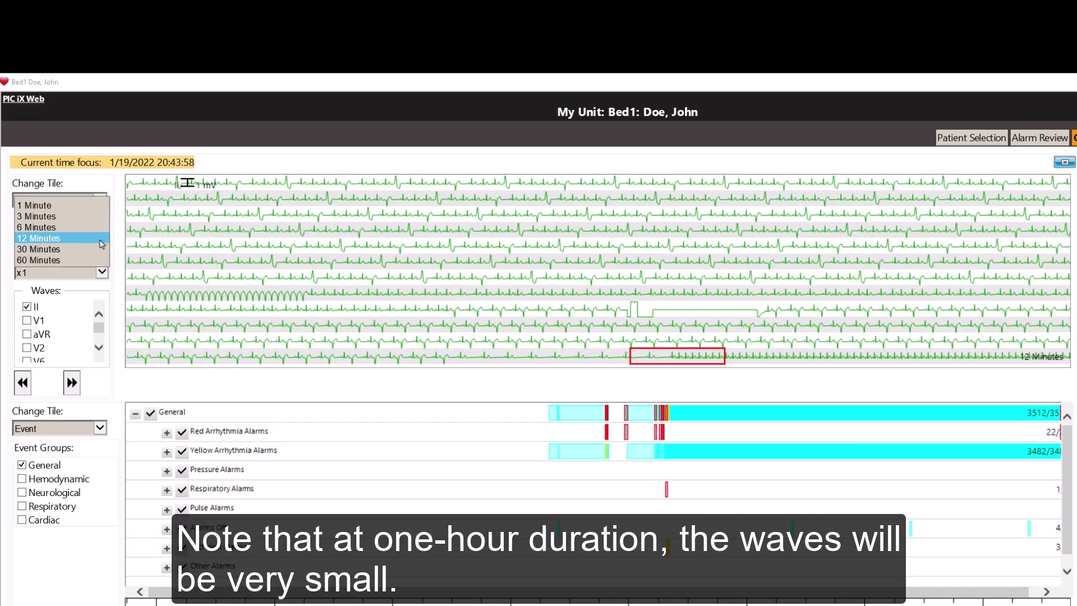
{"action": "left_click", "coordinate": [100, 242]}
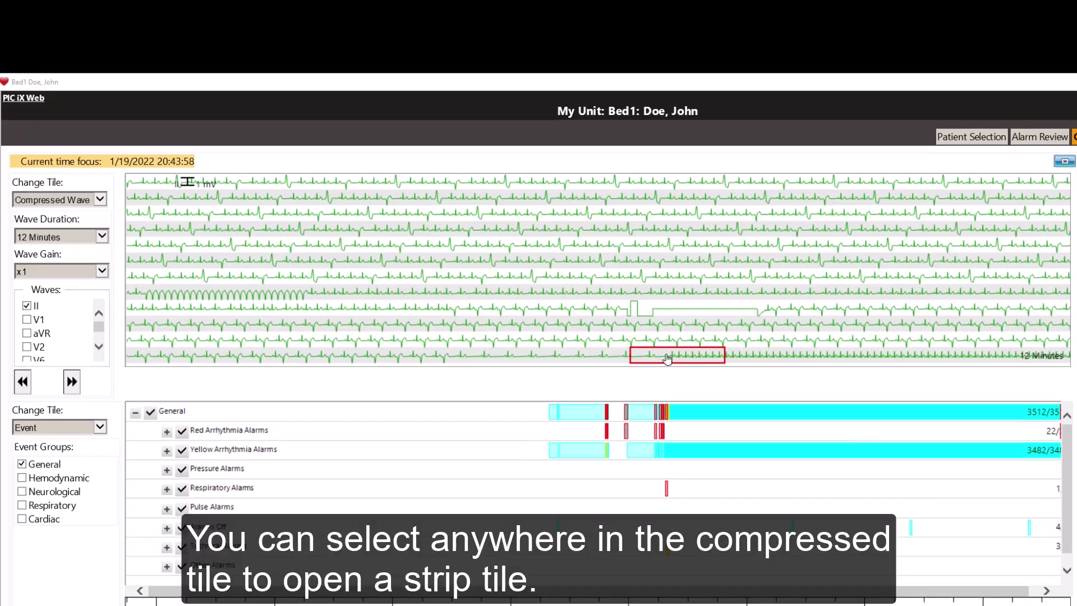
Open a strip from the compressed wave, then set the top tile back to Compressed Wave.
{"action": "left_click", "coordinate": [667, 359]}
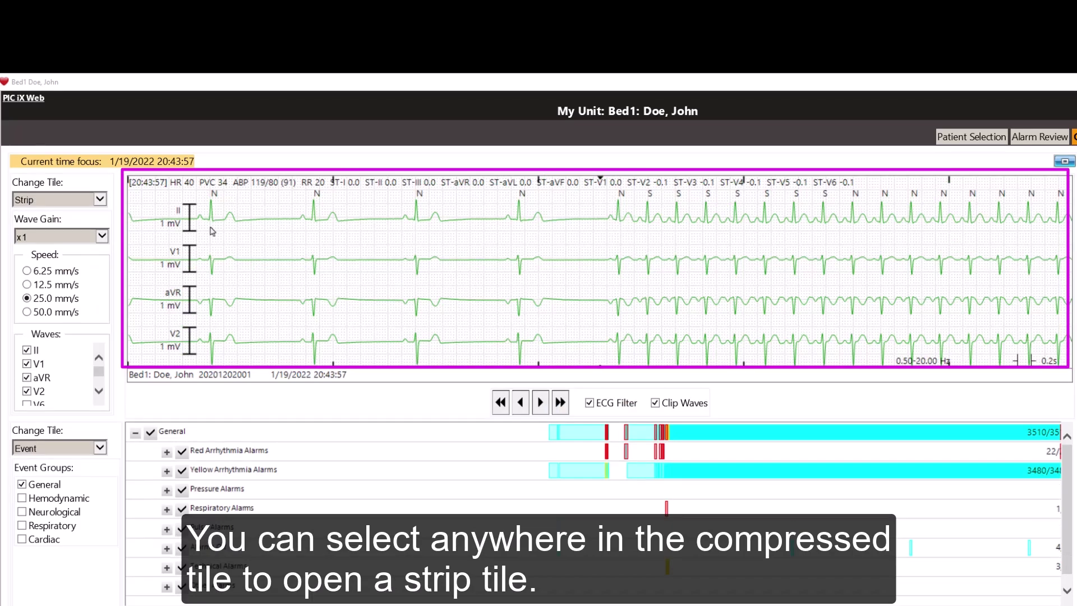
{"action": "left_click", "coordinate": [98, 199]}
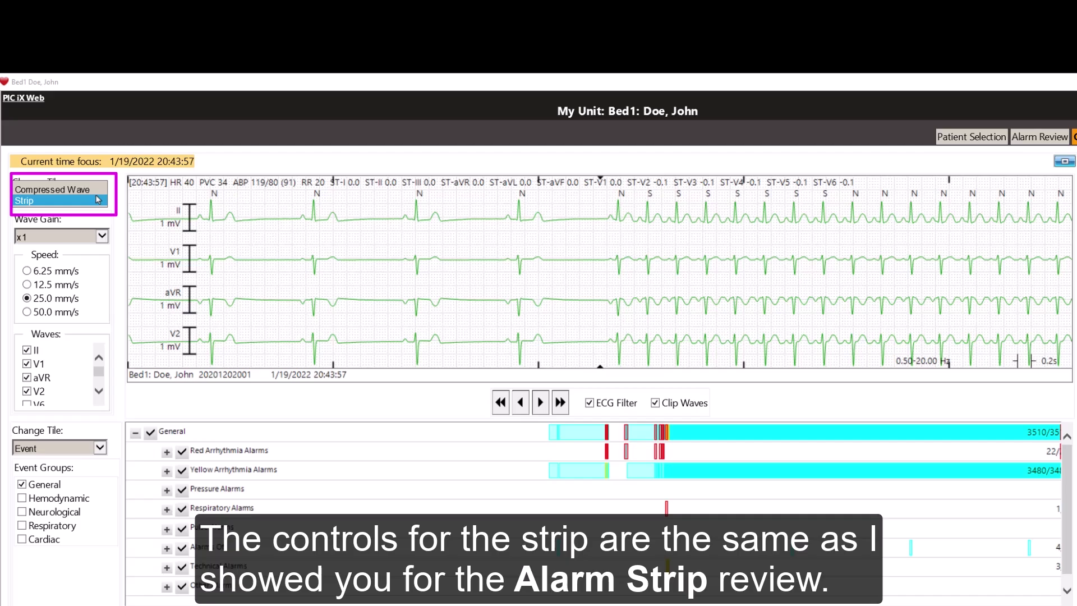
{"action": "left_click", "coordinate": [53, 189]}
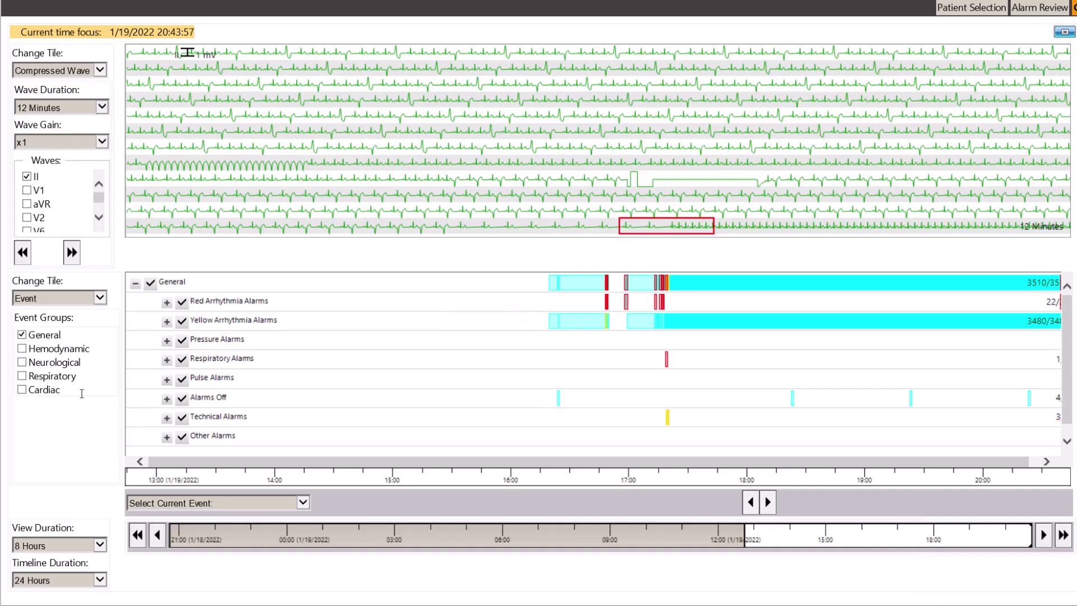
Set the time focus to the red alarm mark at 16:48:33 on the event timeline.
{"action": "left_click", "coordinate": [607, 303]}
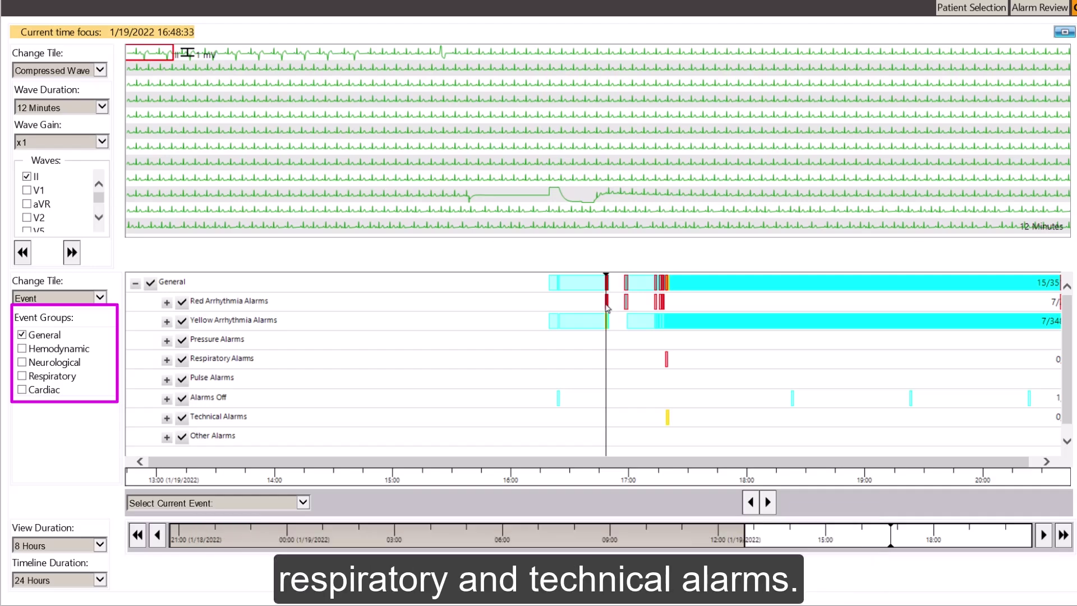
Add Hemodynamic events, expand Red Arrhythmia Alarms, hide V-Tach, and step to the 16:48:38 HR HIGH event.
{"action": "left_click", "coordinate": [22, 349]}
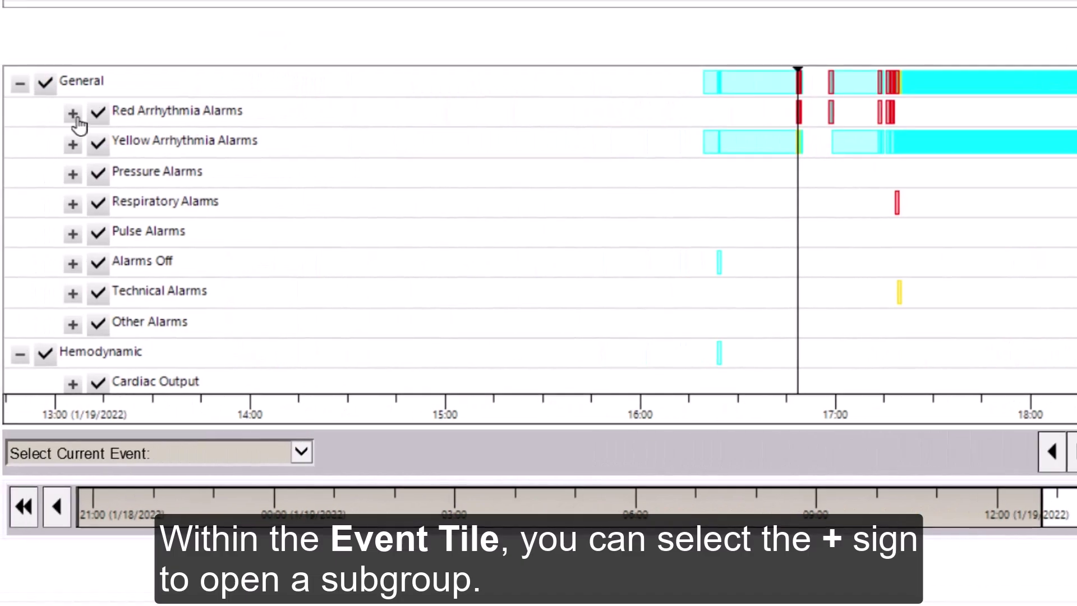
{"action": "left_click", "coordinate": [77, 119]}
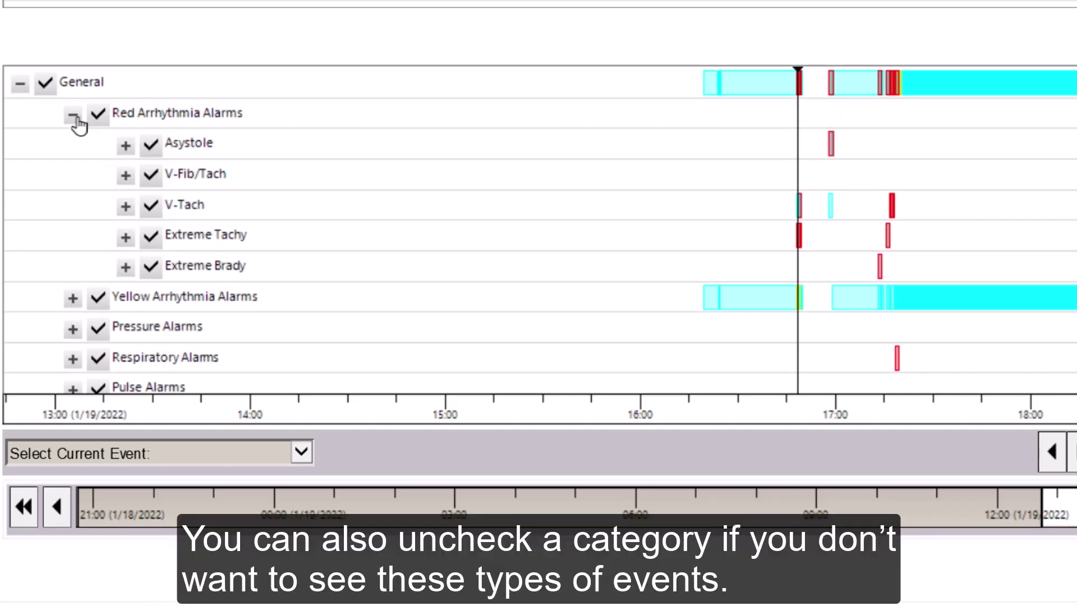
{"action": "left_click", "coordinate": [147, 211]}
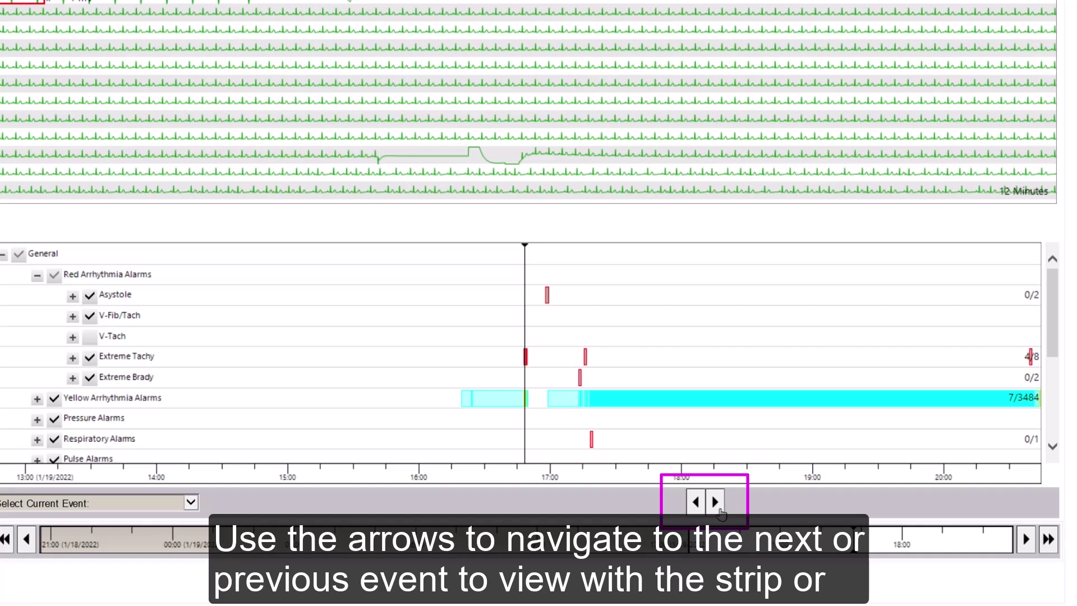
{"action": "left_click", "coordinate": [716, 502]}
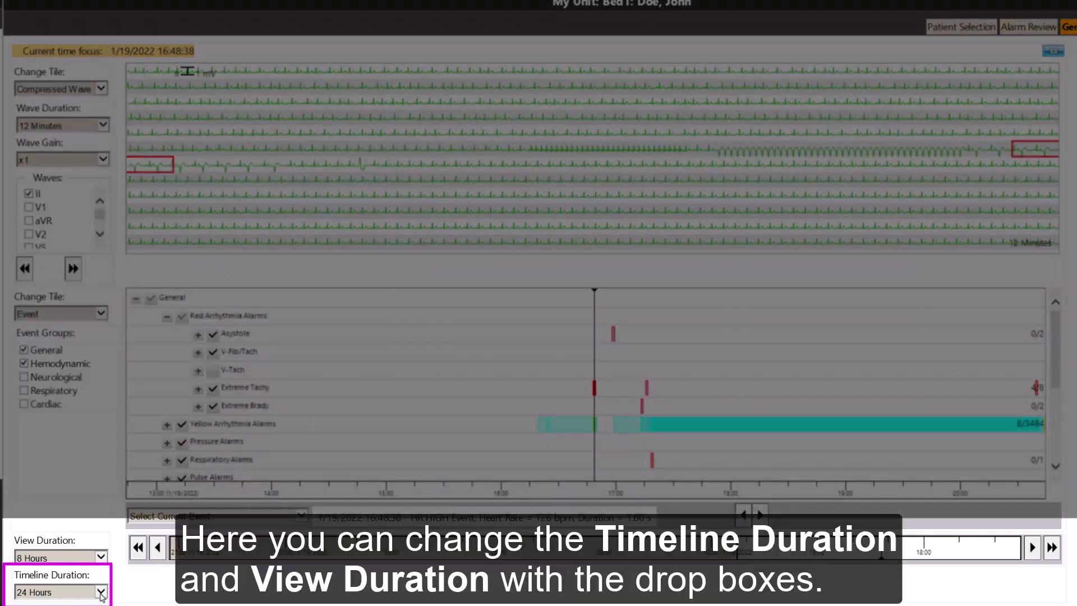
Set the event Timeline Duration to 4 Hours and View Duration to 1 Hour.
{"action": "left_click", "coordinate": [101, 593]}
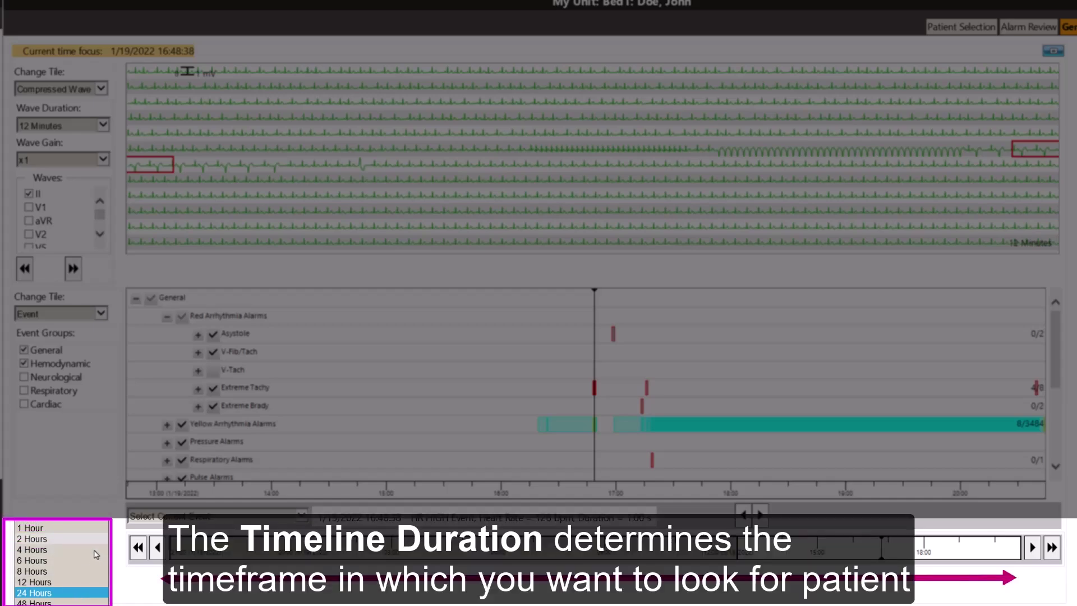
{"action": "left_click", "coordinate": [95, 551]}
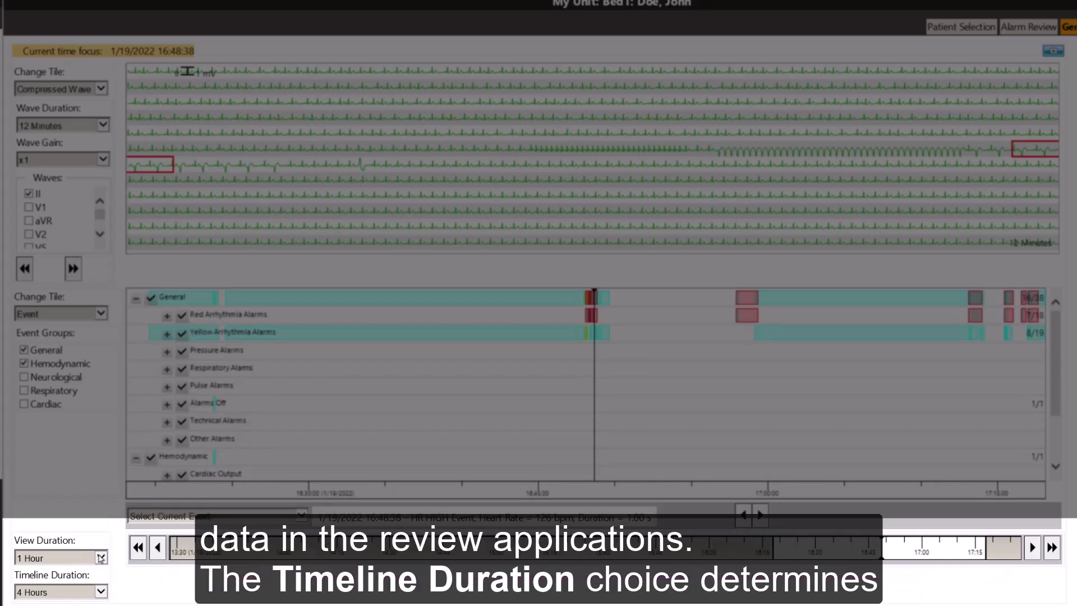
{"action": "left_click", "coordinate": [100, 557]}
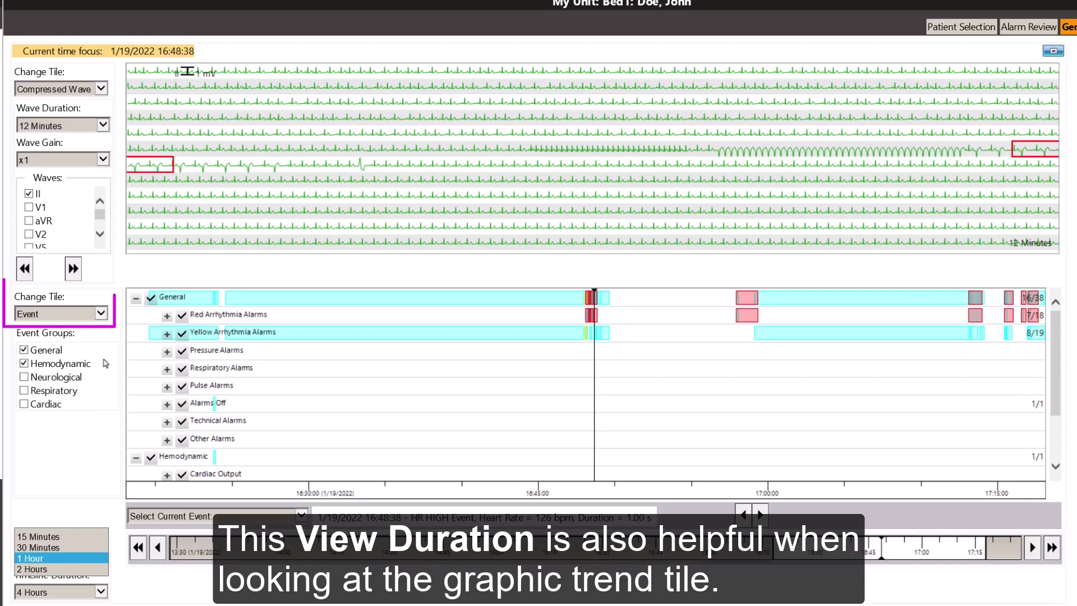
{"action": "left_click", "coordinate": [101, 314]}
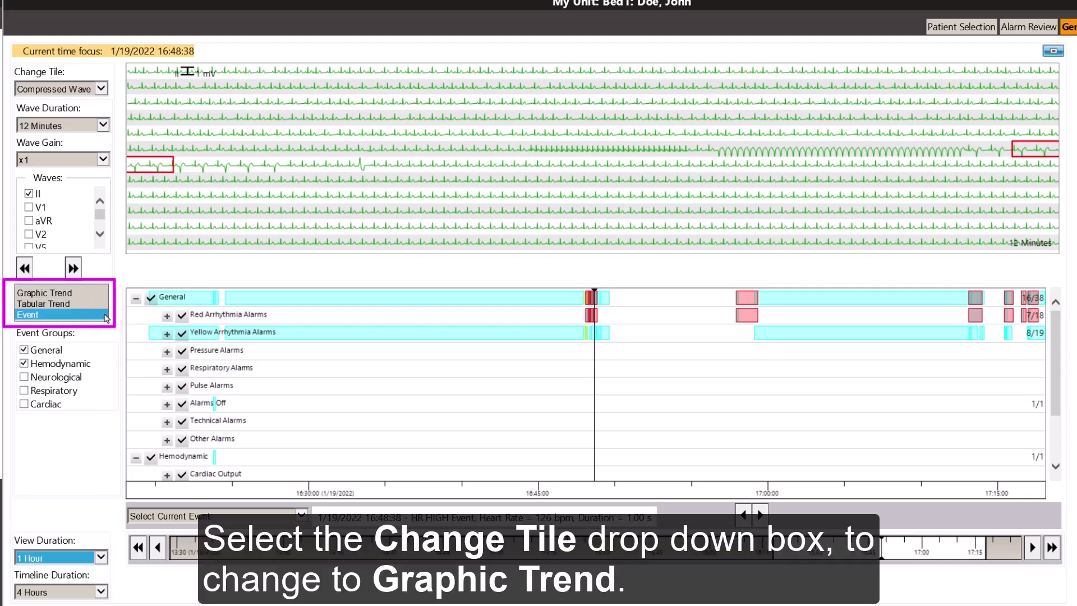
Make the lower tile a Graphic Trend of HR, toggling Show Histogram on and back off.
{"action": "left_click", "coordinate": [92, 296]}
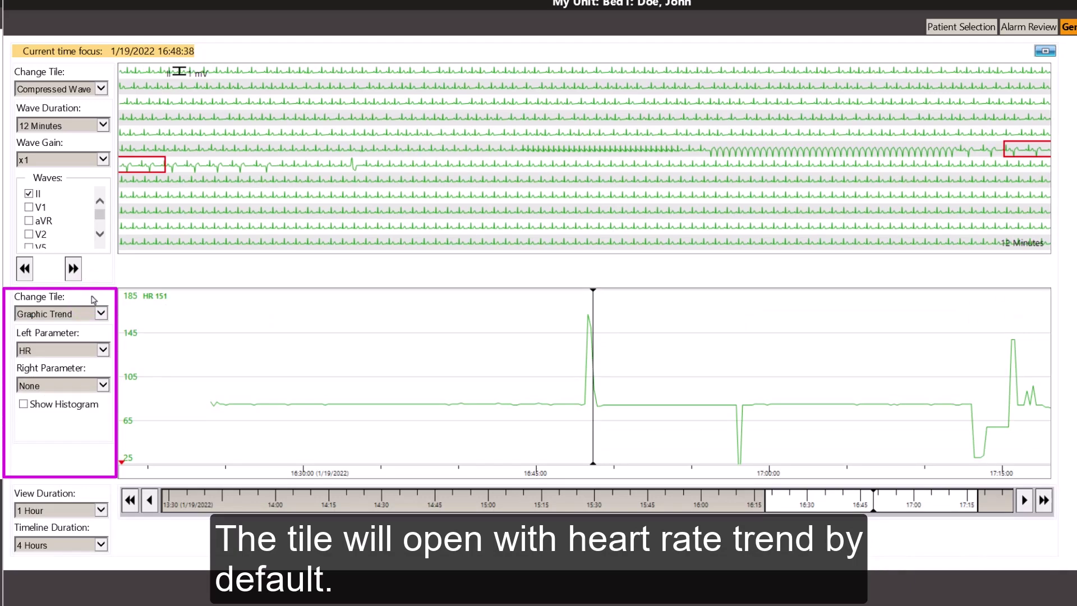
{"action": "left_click", "coordinate": [104, 350]}
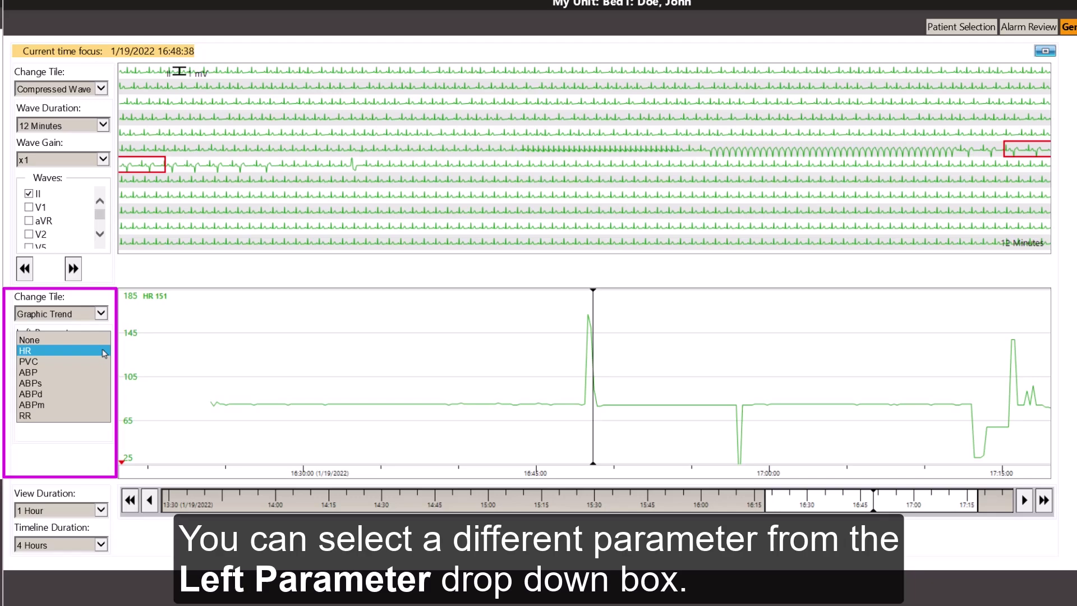
{"action": "left_click", "coordinate": [104, 351]}
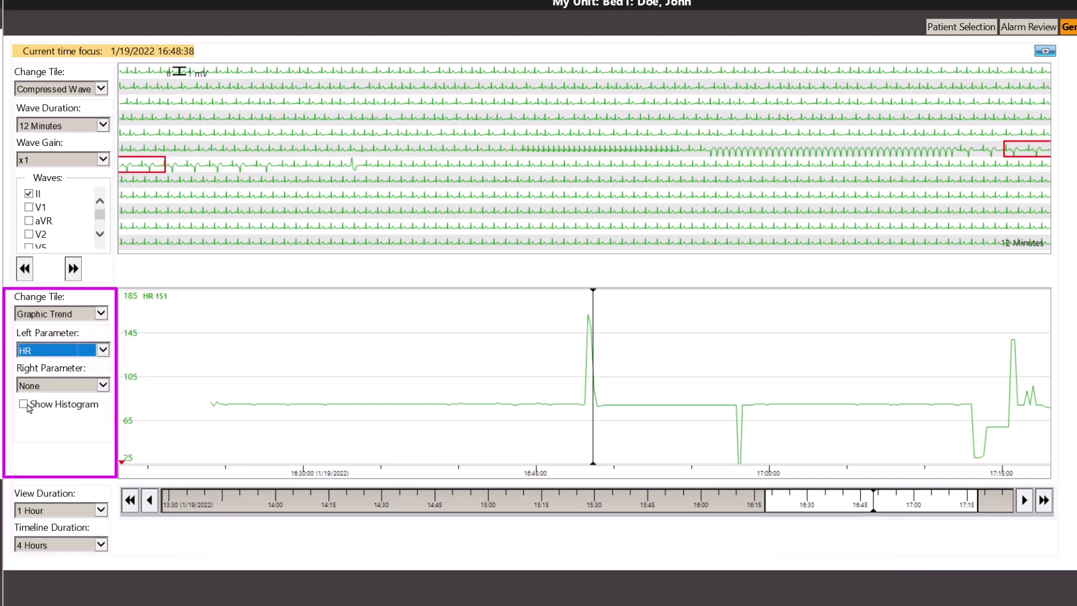
{"action": "left_click", "coordinate": [25, 405]}
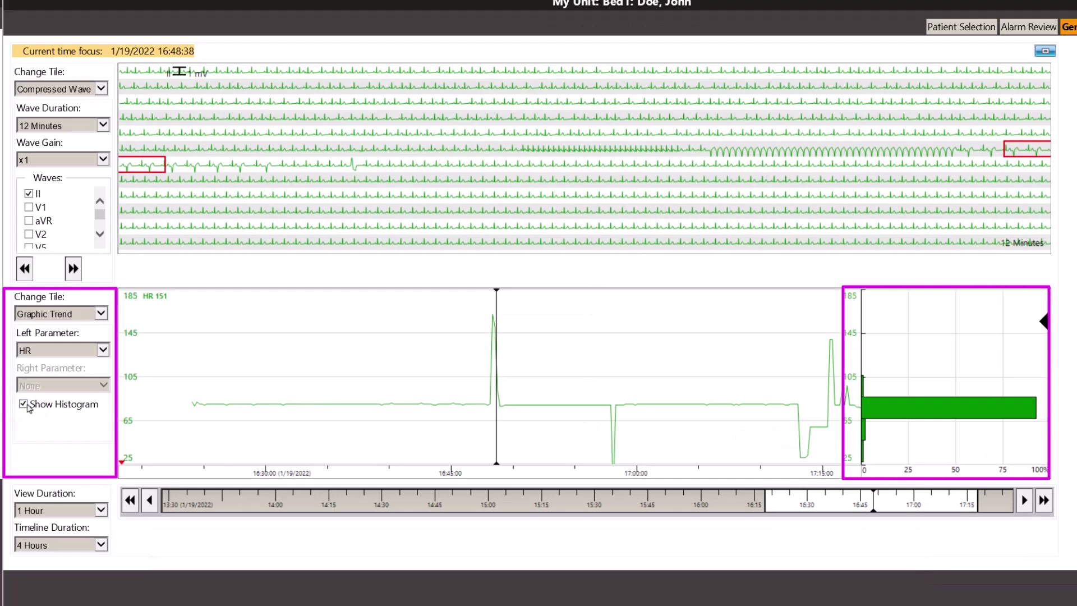
{"action": "left_click", "coordinate": [24, 405]}
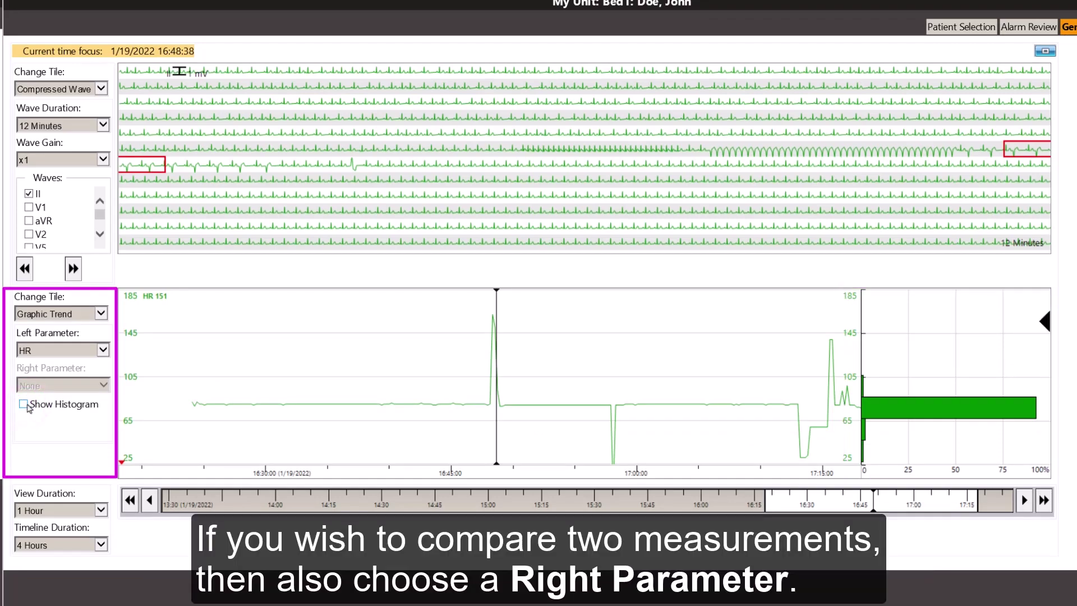
{"action": "left_click", "coordinate": [102, 385]}
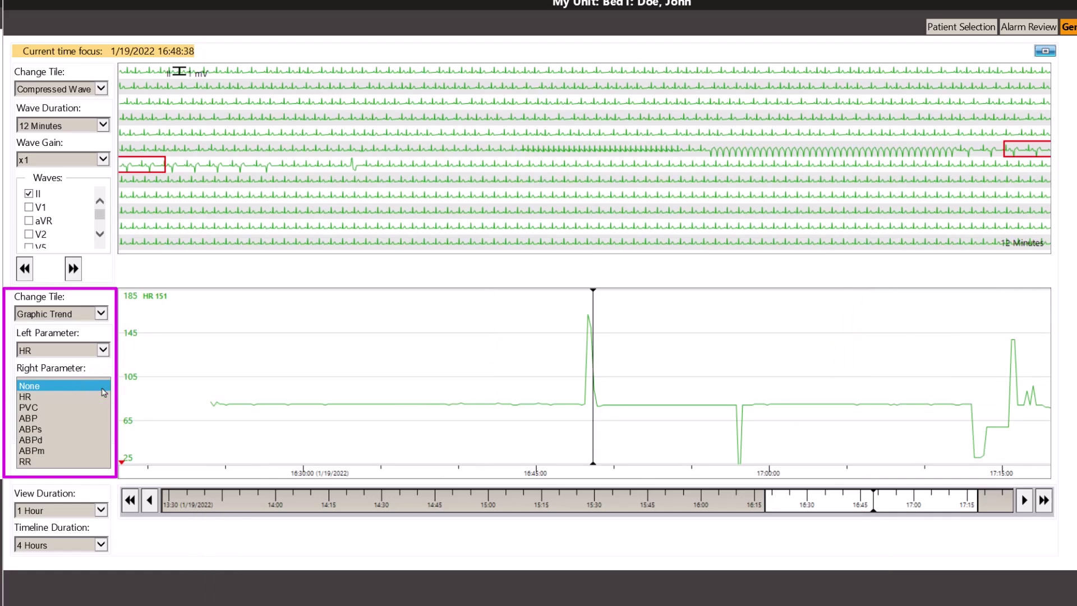
Switch the lower tile to Tabular Trend listing HR, ABP, RR and PVC every 5 minutes.
{"action": "left_click", "coordinate": [102, 318]}
{"action": "left_click", "coordinate": [96, 325]}
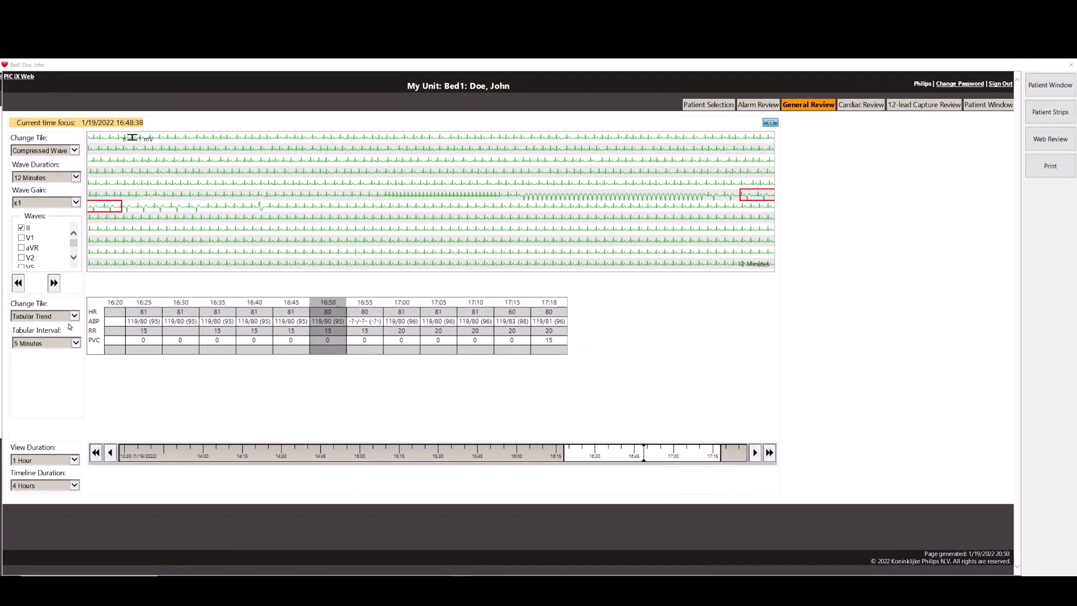
Go to Bed1's Cardiac Review page with its Cardiac event timeline.
{"action": "left_click", "coordinate": [852, 115]}
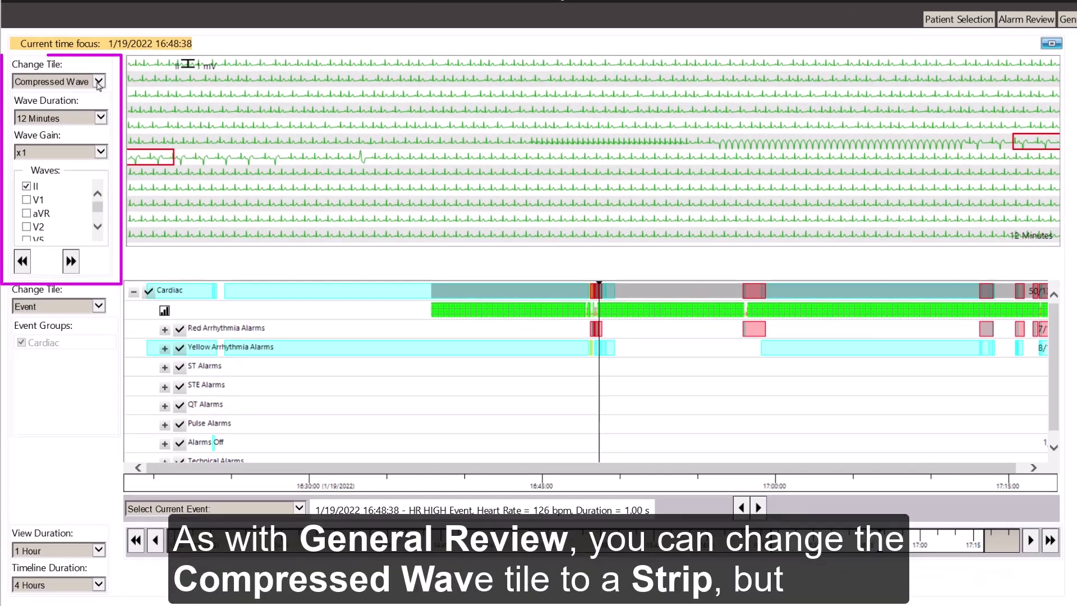
Show the top tile as 3x4 STMap ST Snippets with Show Baseline ticked.
{"action": "left_click", "coordinate": [98, 81]}
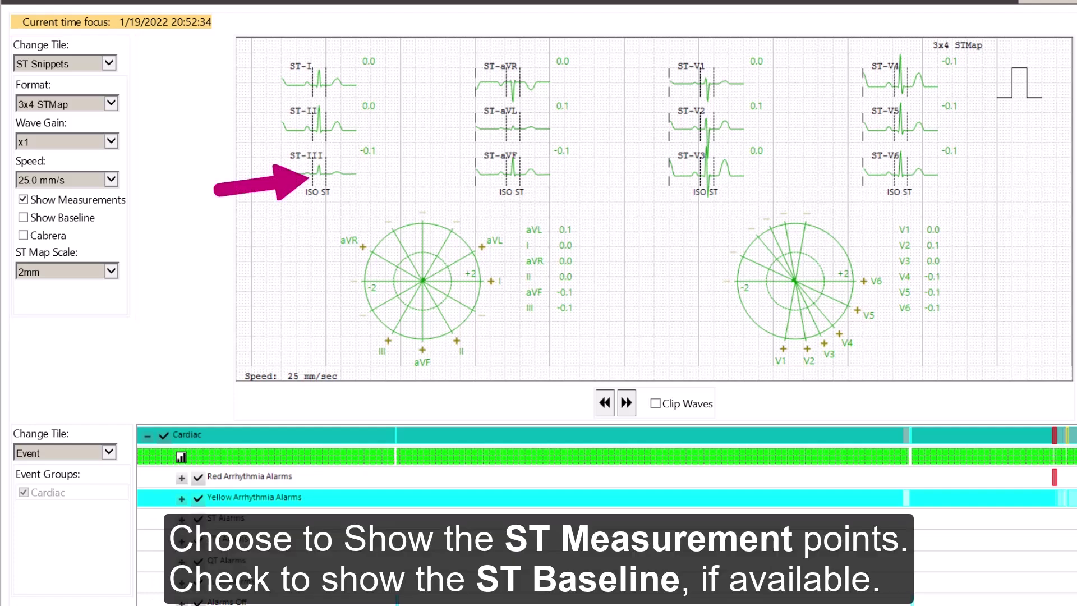
{"action": "left_click", "coordinate": [23, 218]}
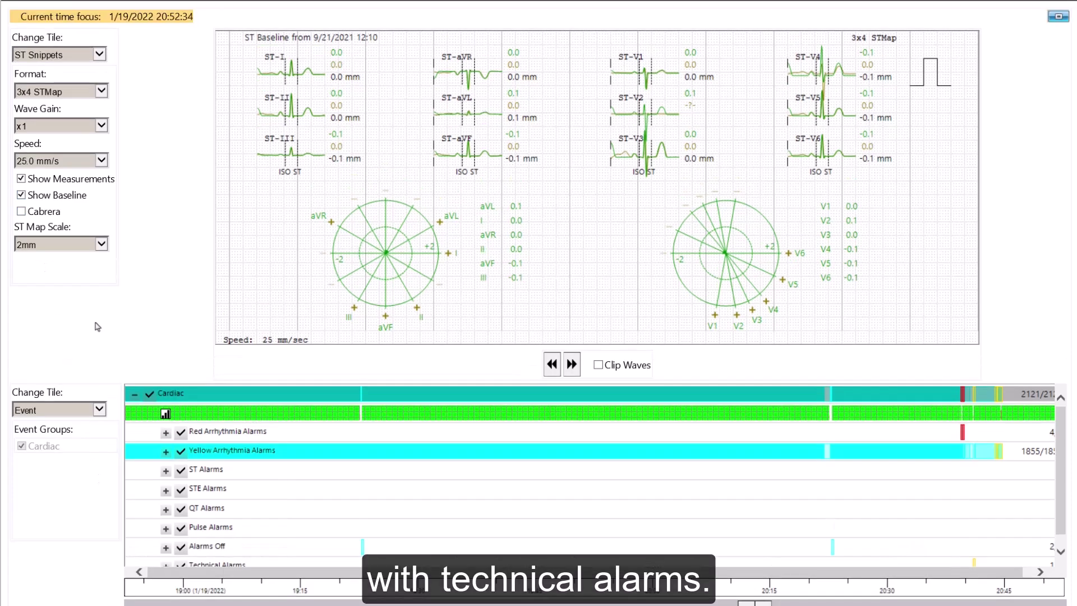
Change the top tile to the Multi-Lead 3x4 1R 12-lead ECG view.
{"action": "left_click", "coordinate": [97, 30]}
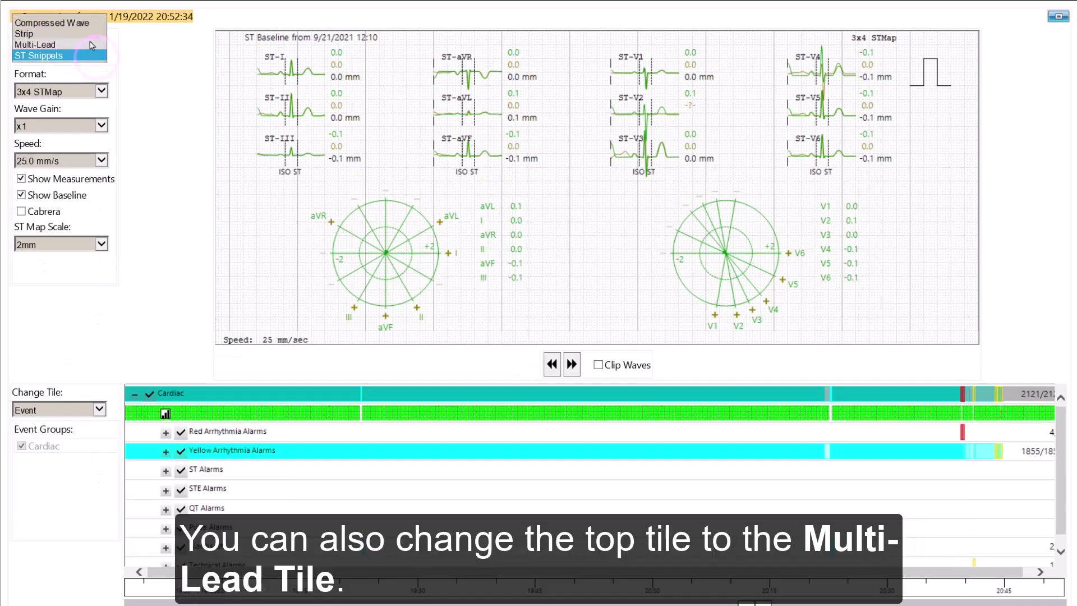
{"action": "left_click", "coordinate": [90, 45]}
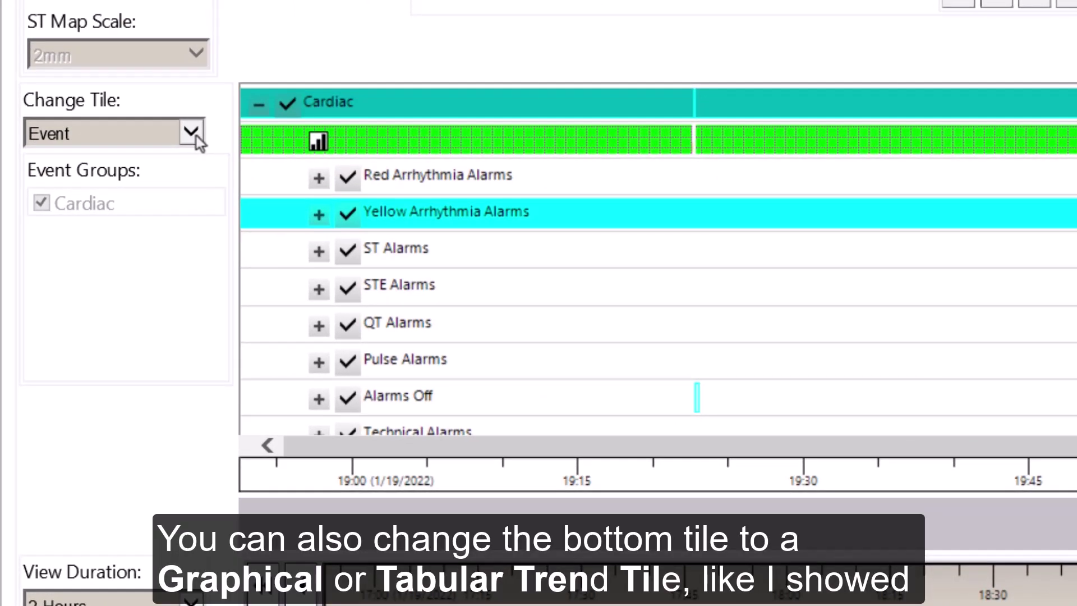
Switch the lower tile to ECG Statistics, showing per-minute beat counts, irregular HR and SVPB figures.
{"action": "left_click", "coordinate": [191, 133]}
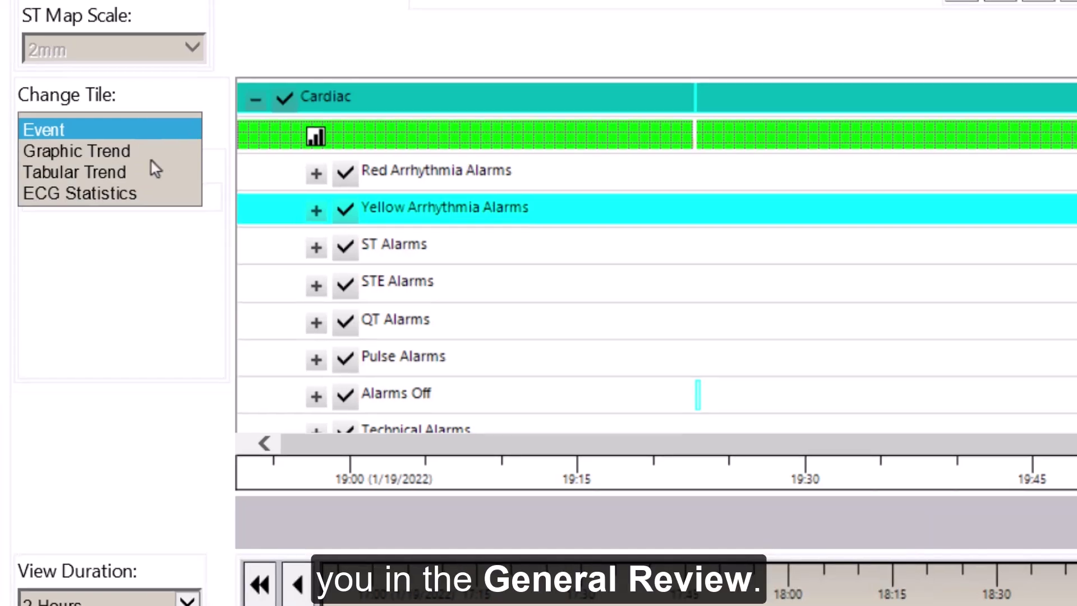
{"action": "left_click", "coordinate": [110, 190]}
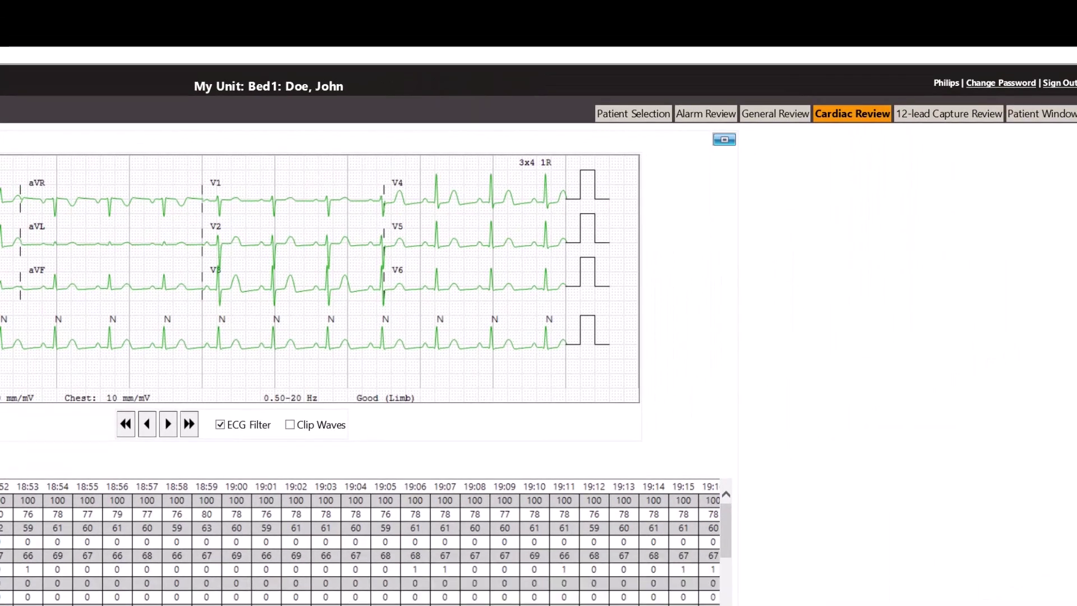
In 12-lead Capture Review, compare the 12:10:39, 12:10:29 and 12:09:58 capture reports.
{"action": "left_click", "coordinate": [953, 114]}
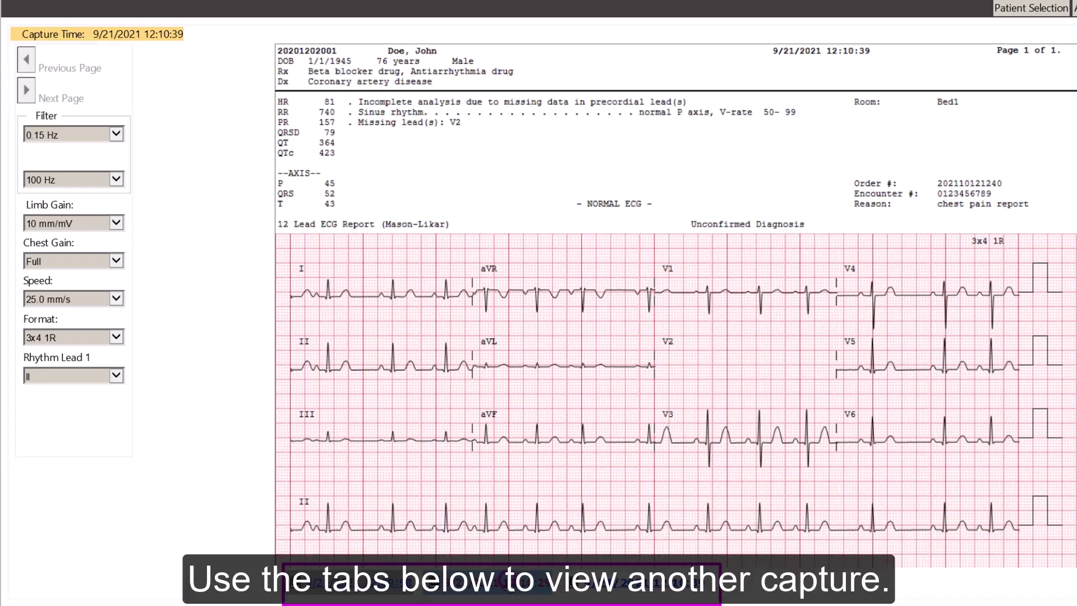
{"action": "left_click", "coordinate": [503, 583]}
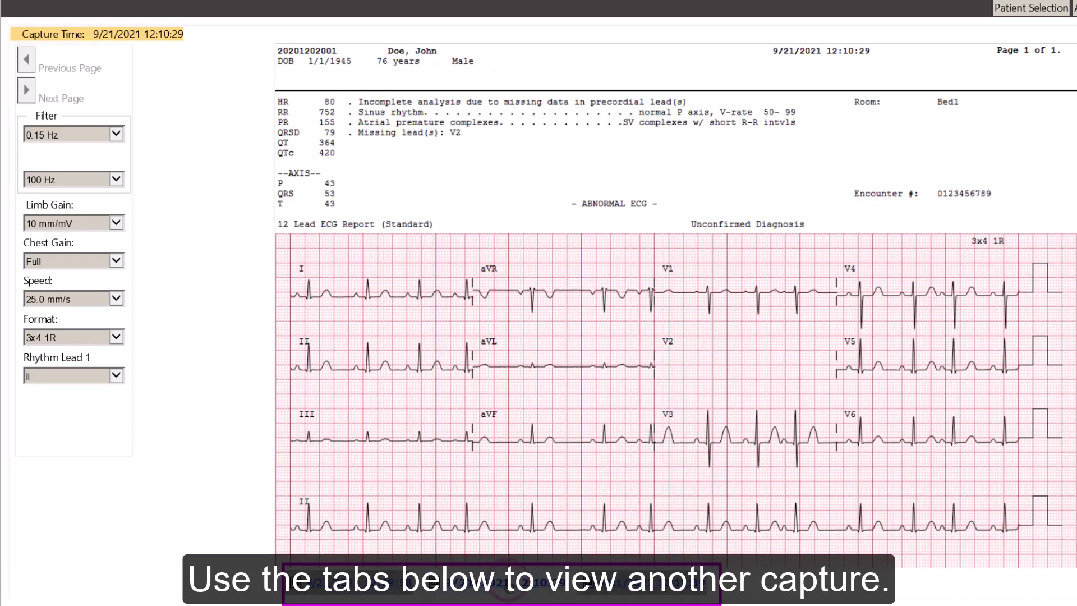
{"action": "left_click", "coordinate": [370, 587]}
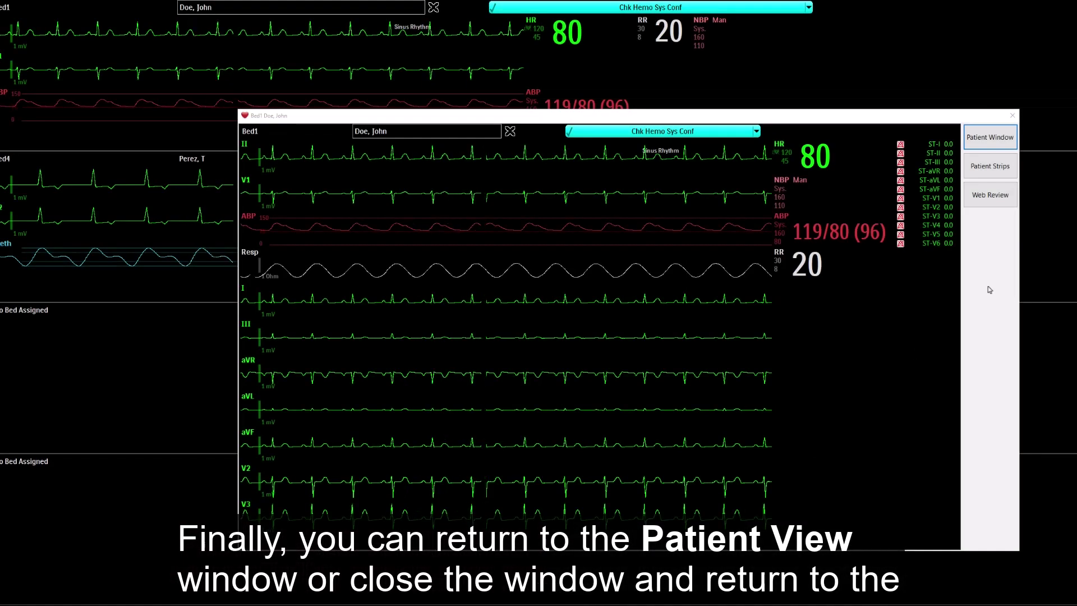
Close Bed1's patient window to return to the overview showing Bed1 and Bed4.
{"action": "left_click", "coordinate": [1008, 119]}
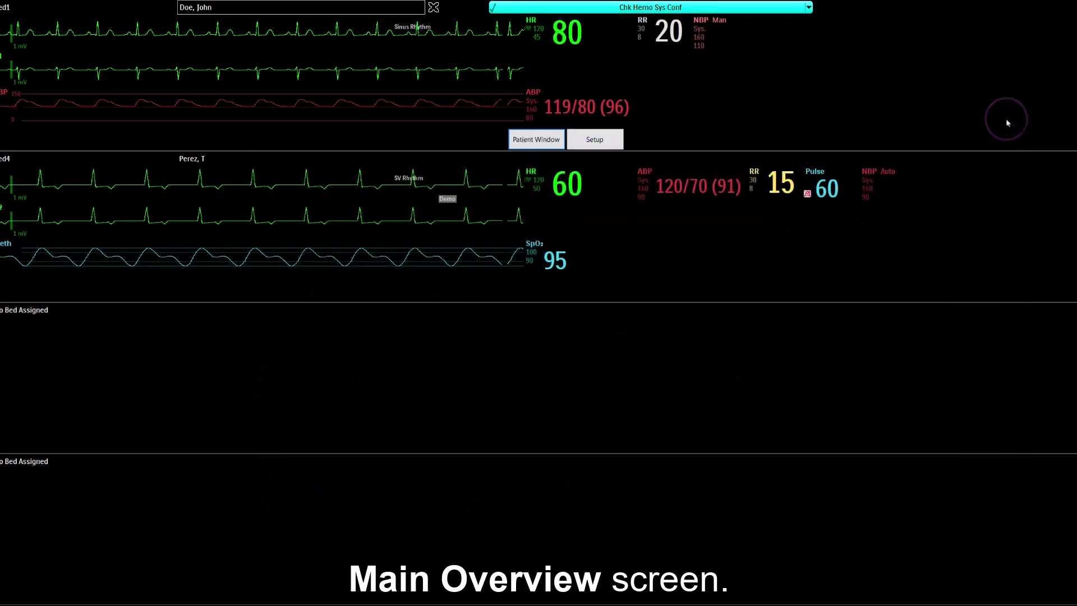